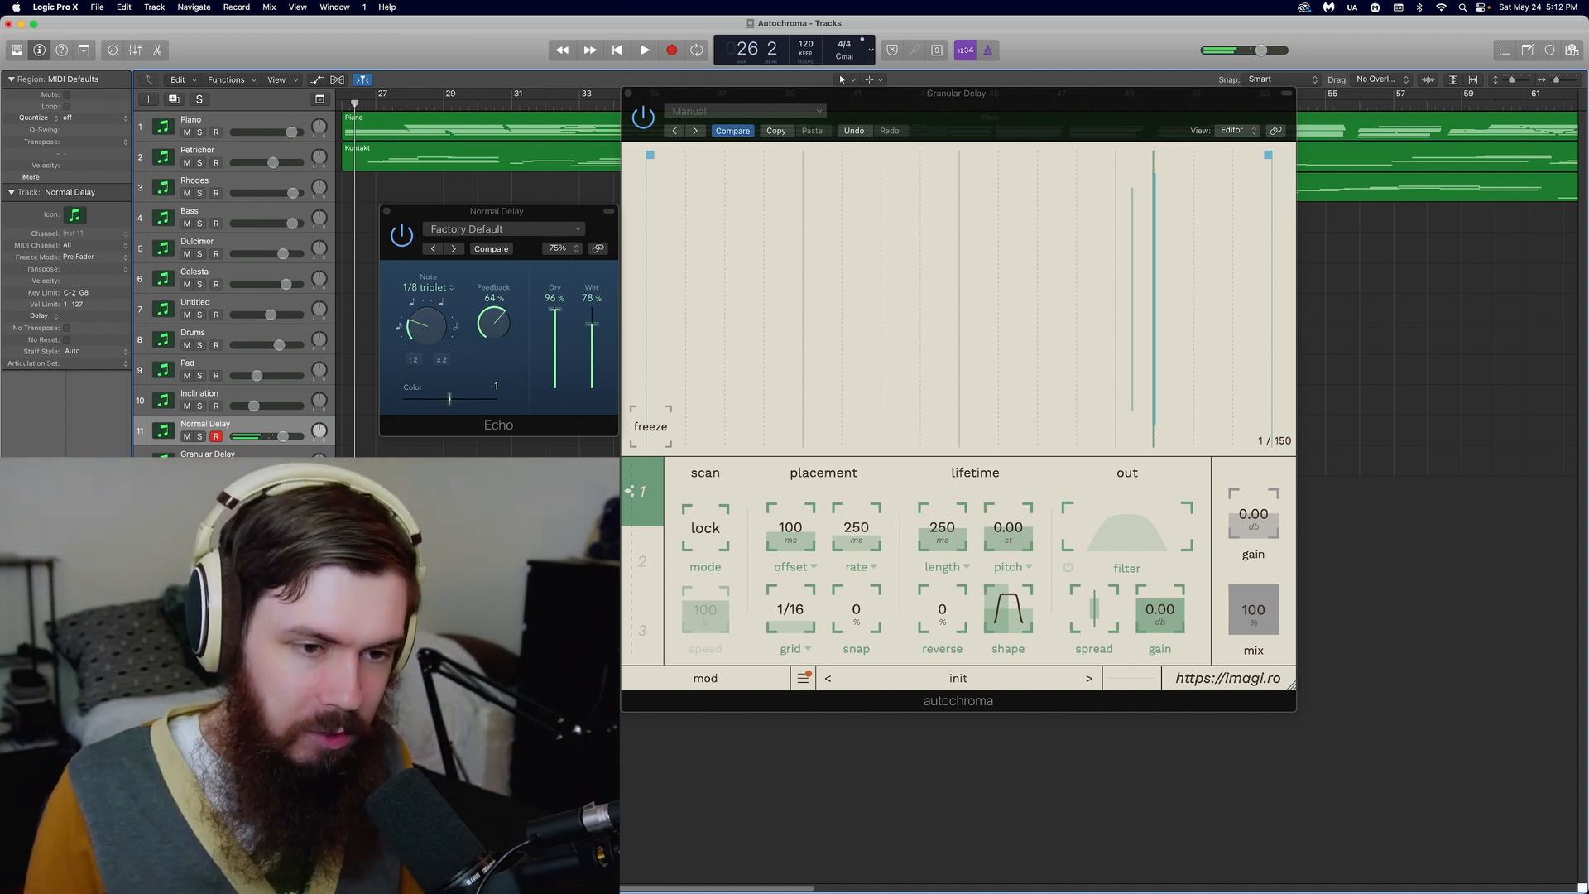
Step: Set the Echo delay's feedback to 63 % on the Normal Delay track and select the Granular Delay track
drag(494, 323, 494, 317)
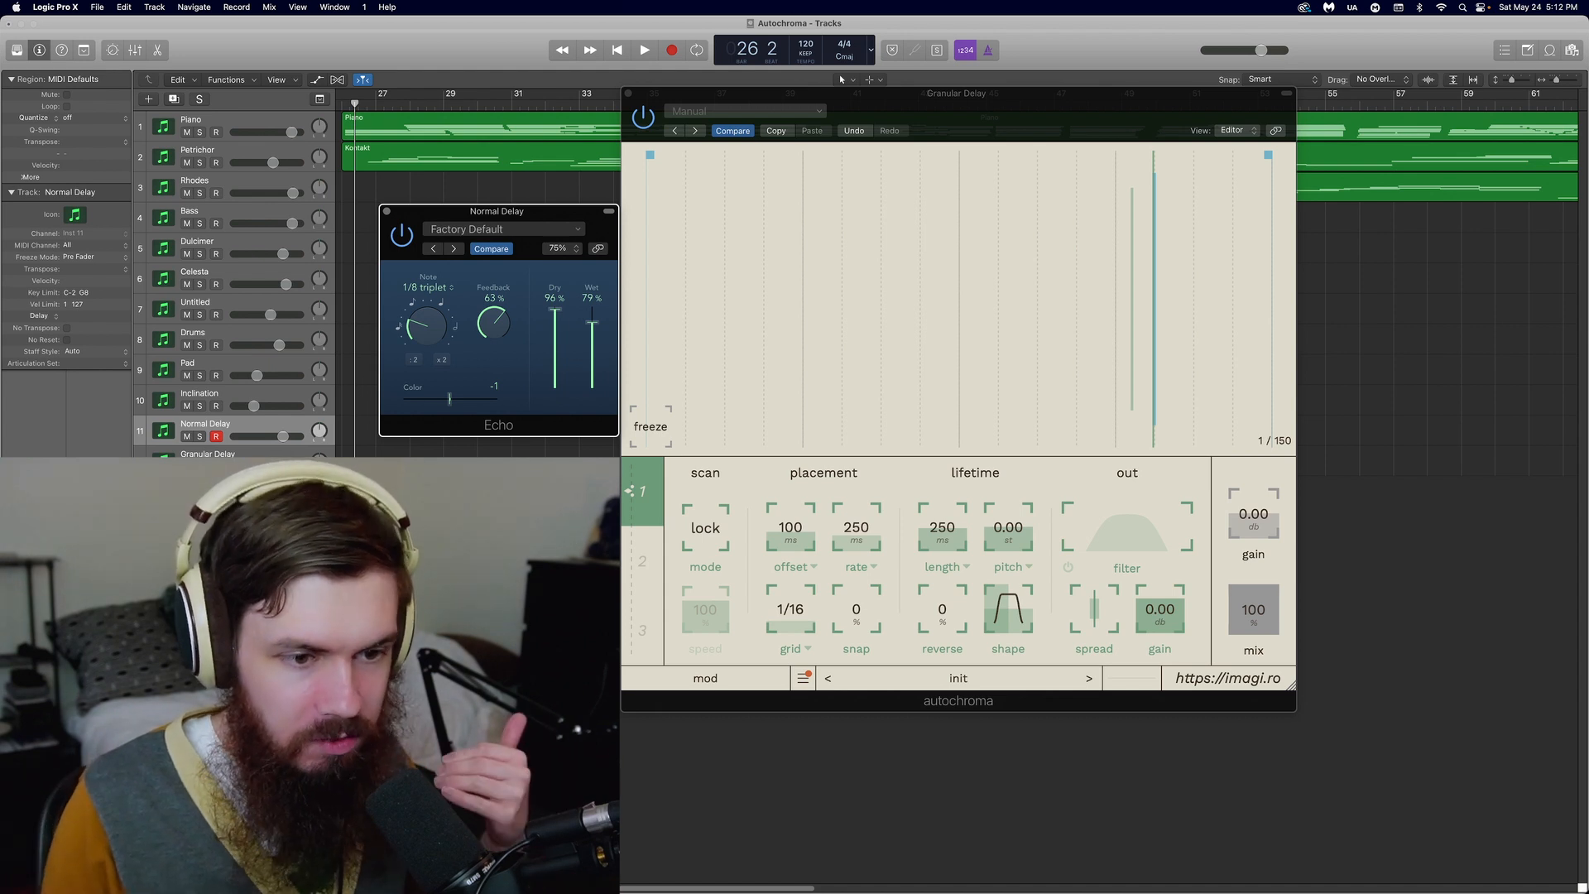
click(207, 460)
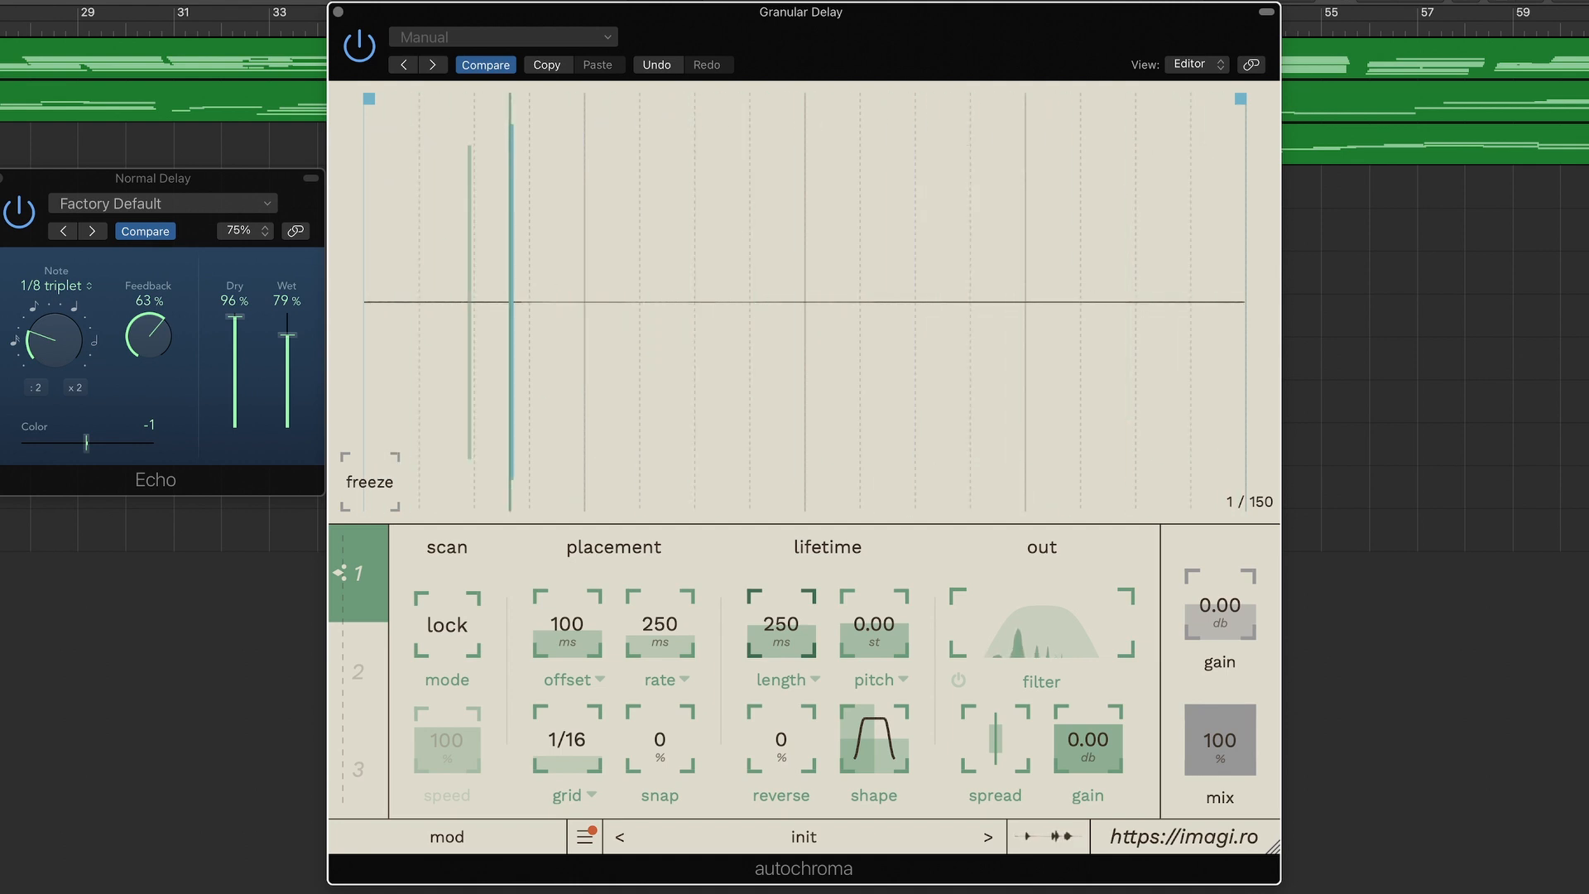
Step: Try a grain length of 1.75 s, and set the offset to 0 ms, rate to 466 ms and length to 150 ms
drag(781, 625, 782, 579)
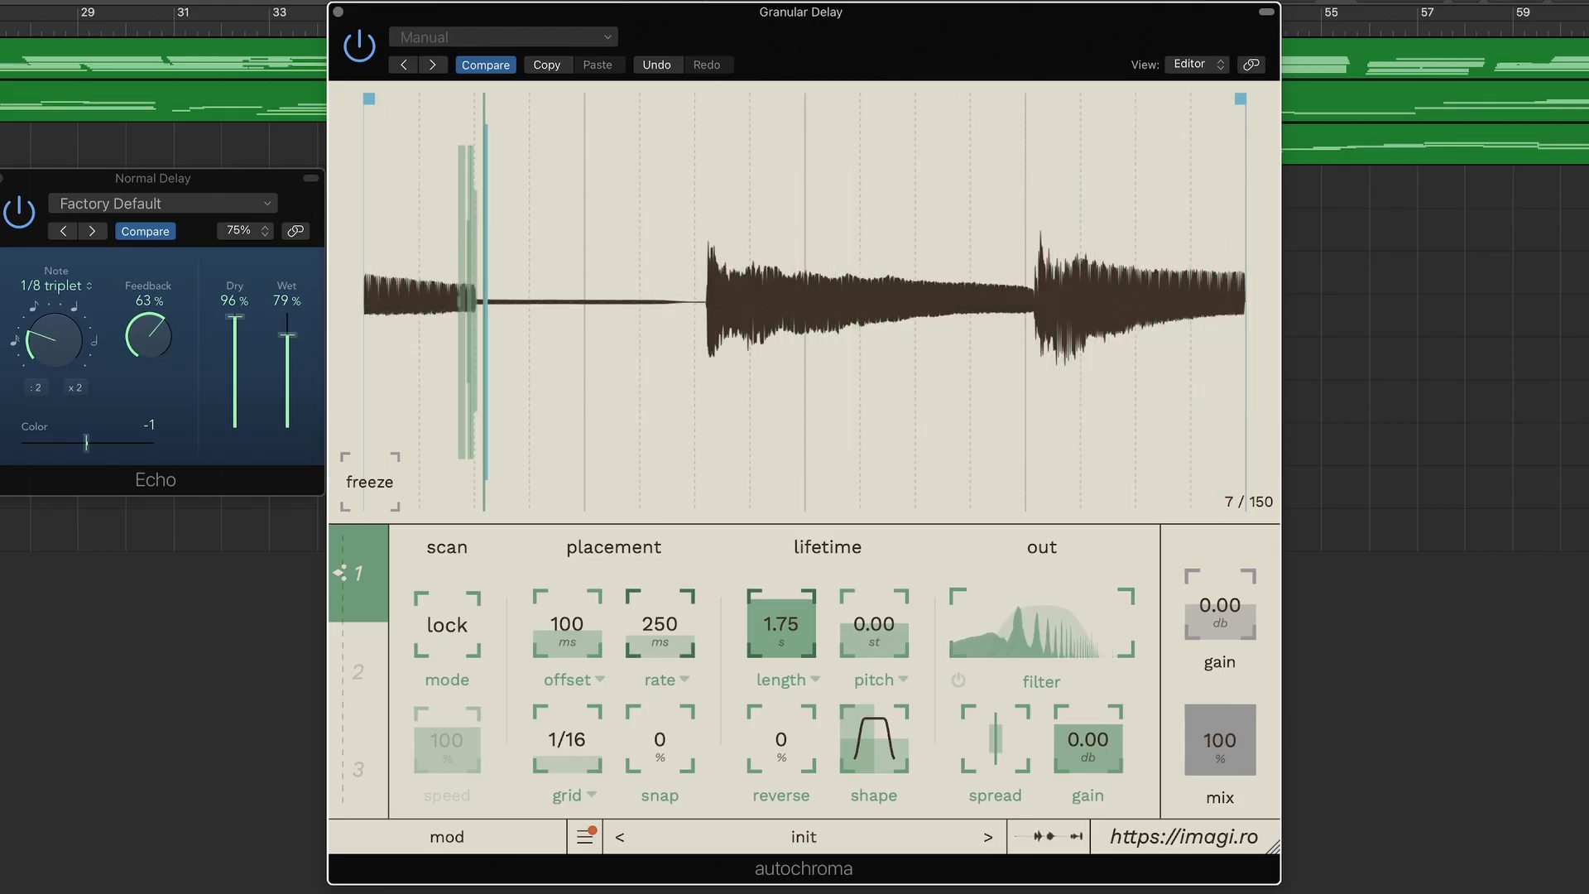
drag(660, 627, 567, 642)
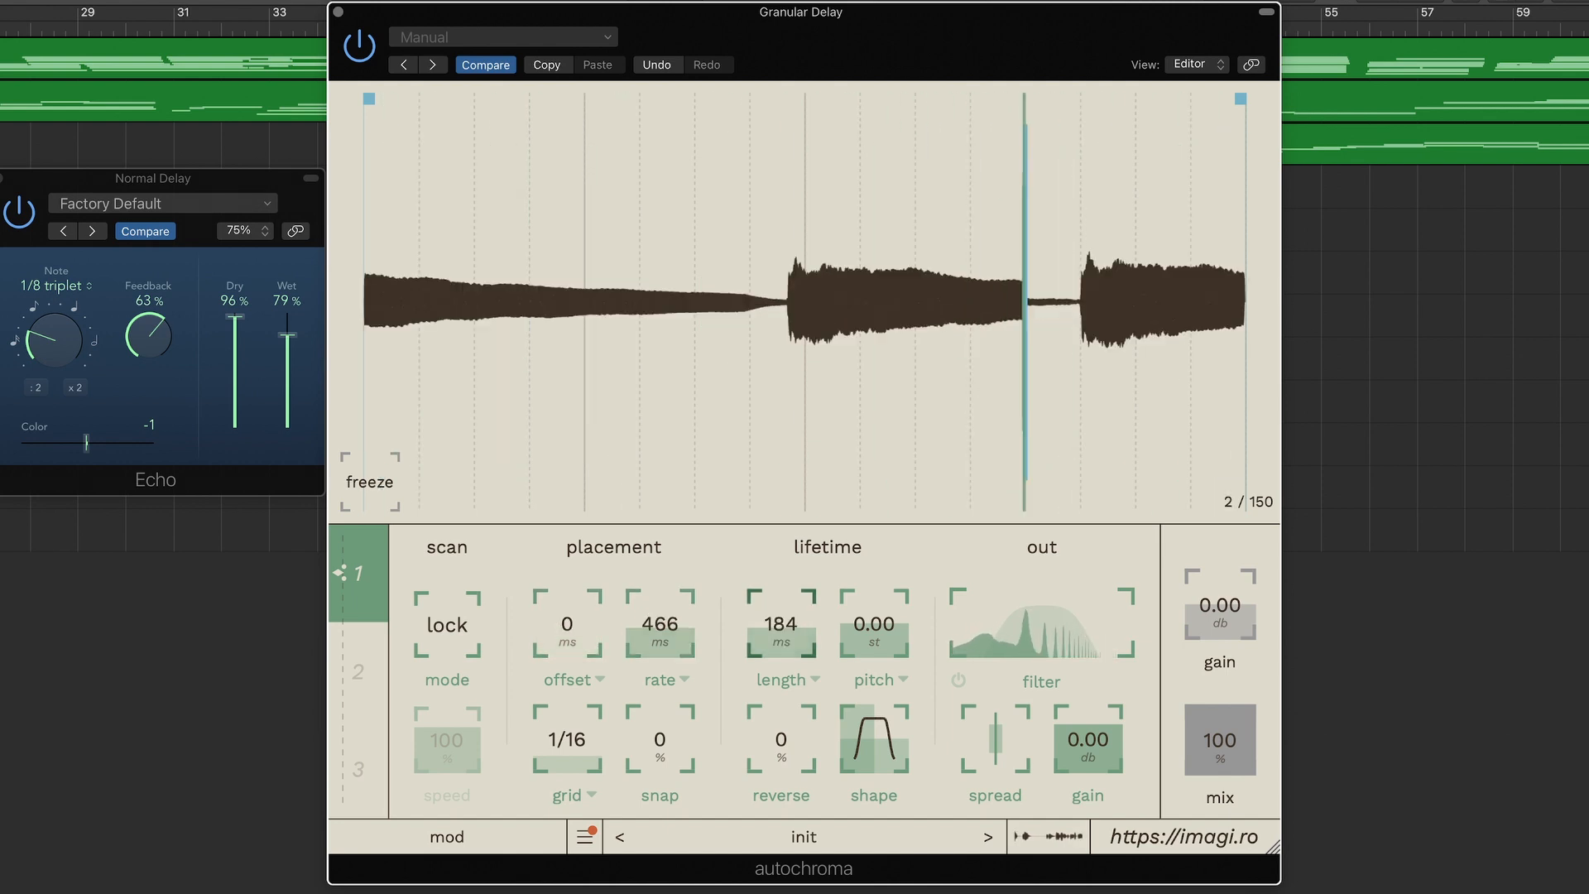
drag(781, 627, 781, 631)
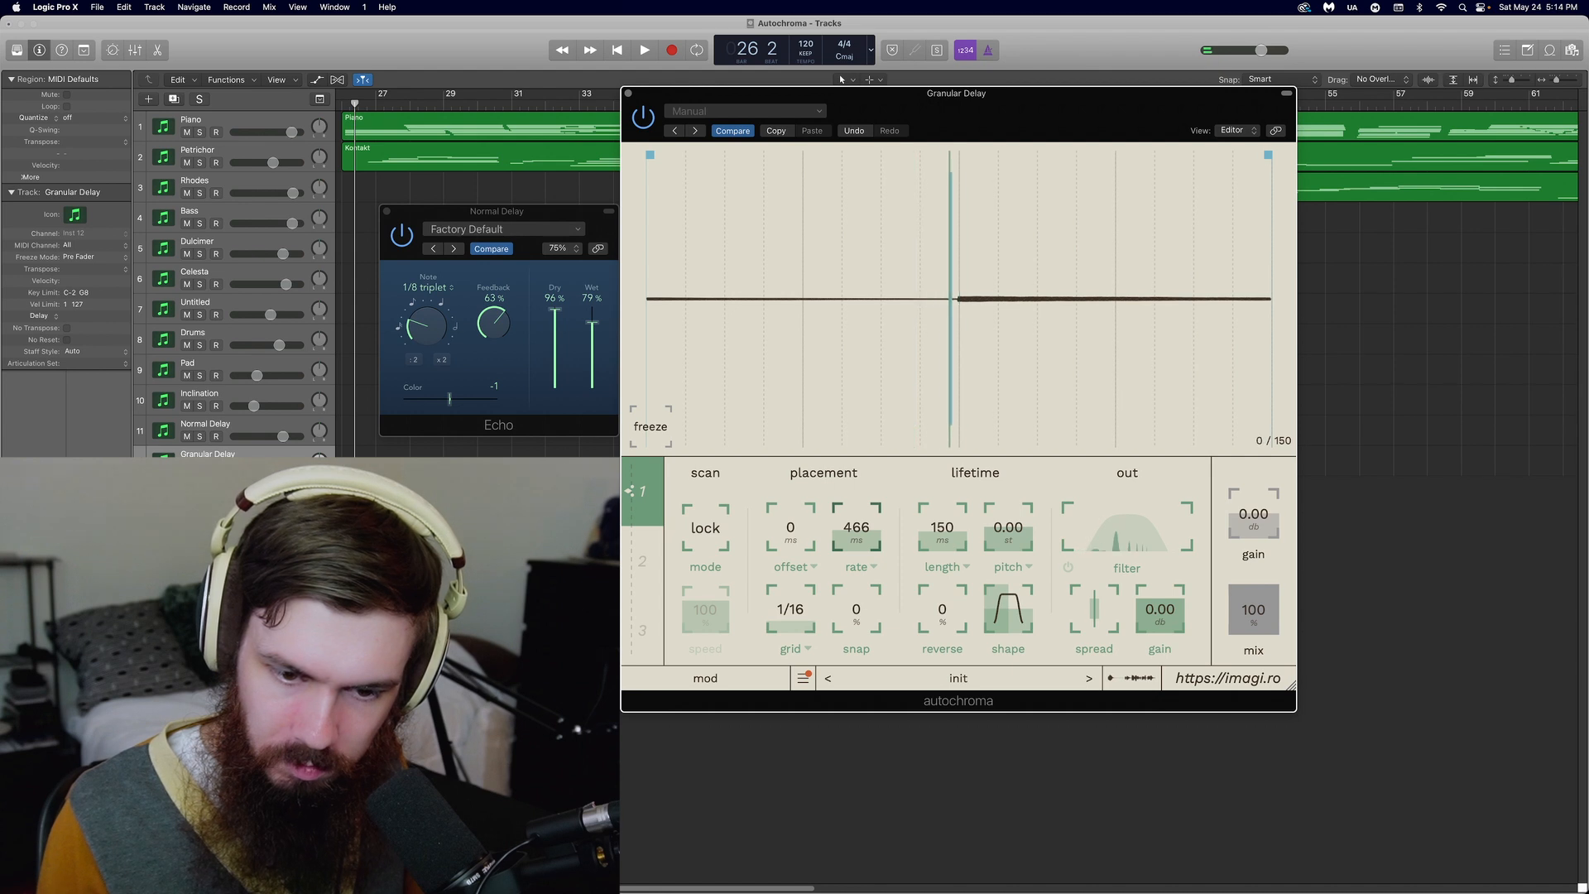
Step: Try grain rates of 526 ms and 220 ms, and reduce the rate to 25.2 ms with a length of 19.1 ms
drag(857, 528, 856, 517)
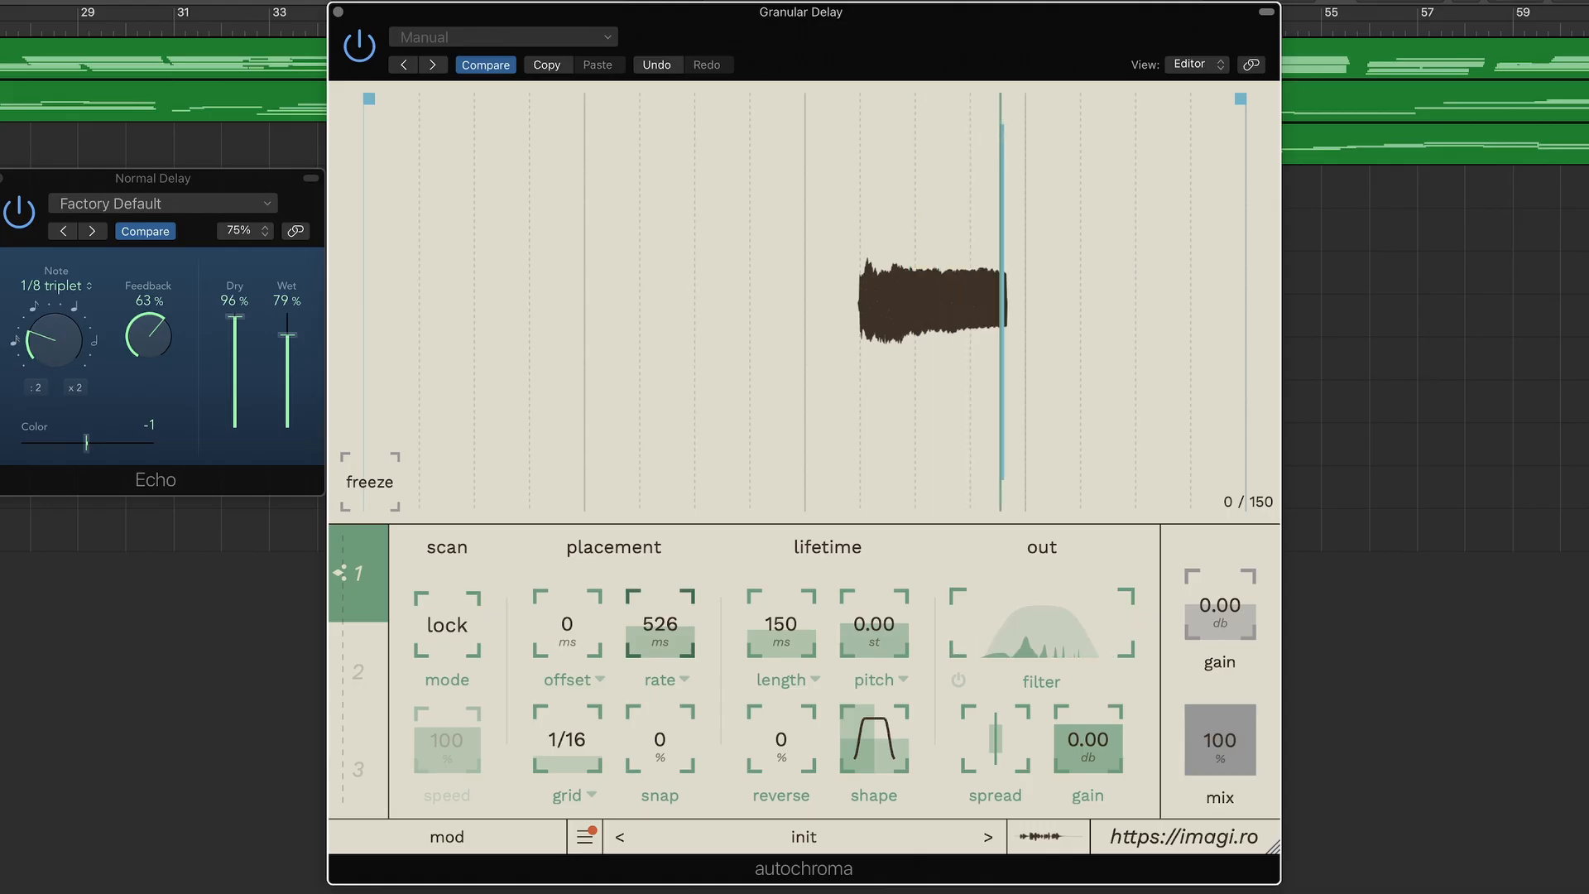
drag(659, 626, 660, 658)
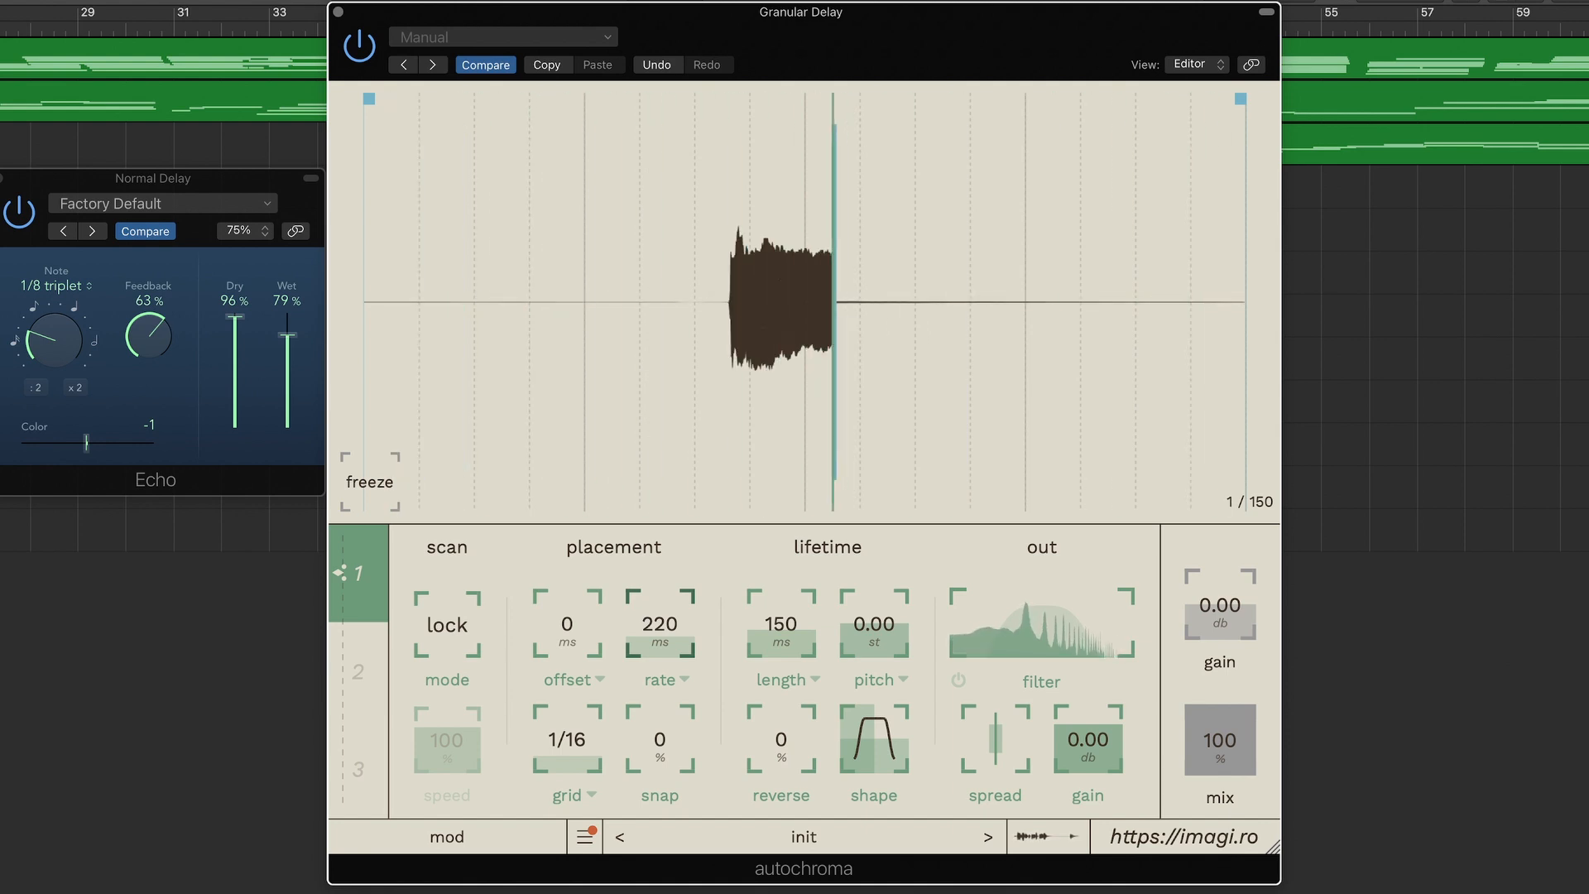
mouse_move(660, 654)
mouse_down()
mouse_move(660, 603)
mouse_move(660, 654)
mouse_up()
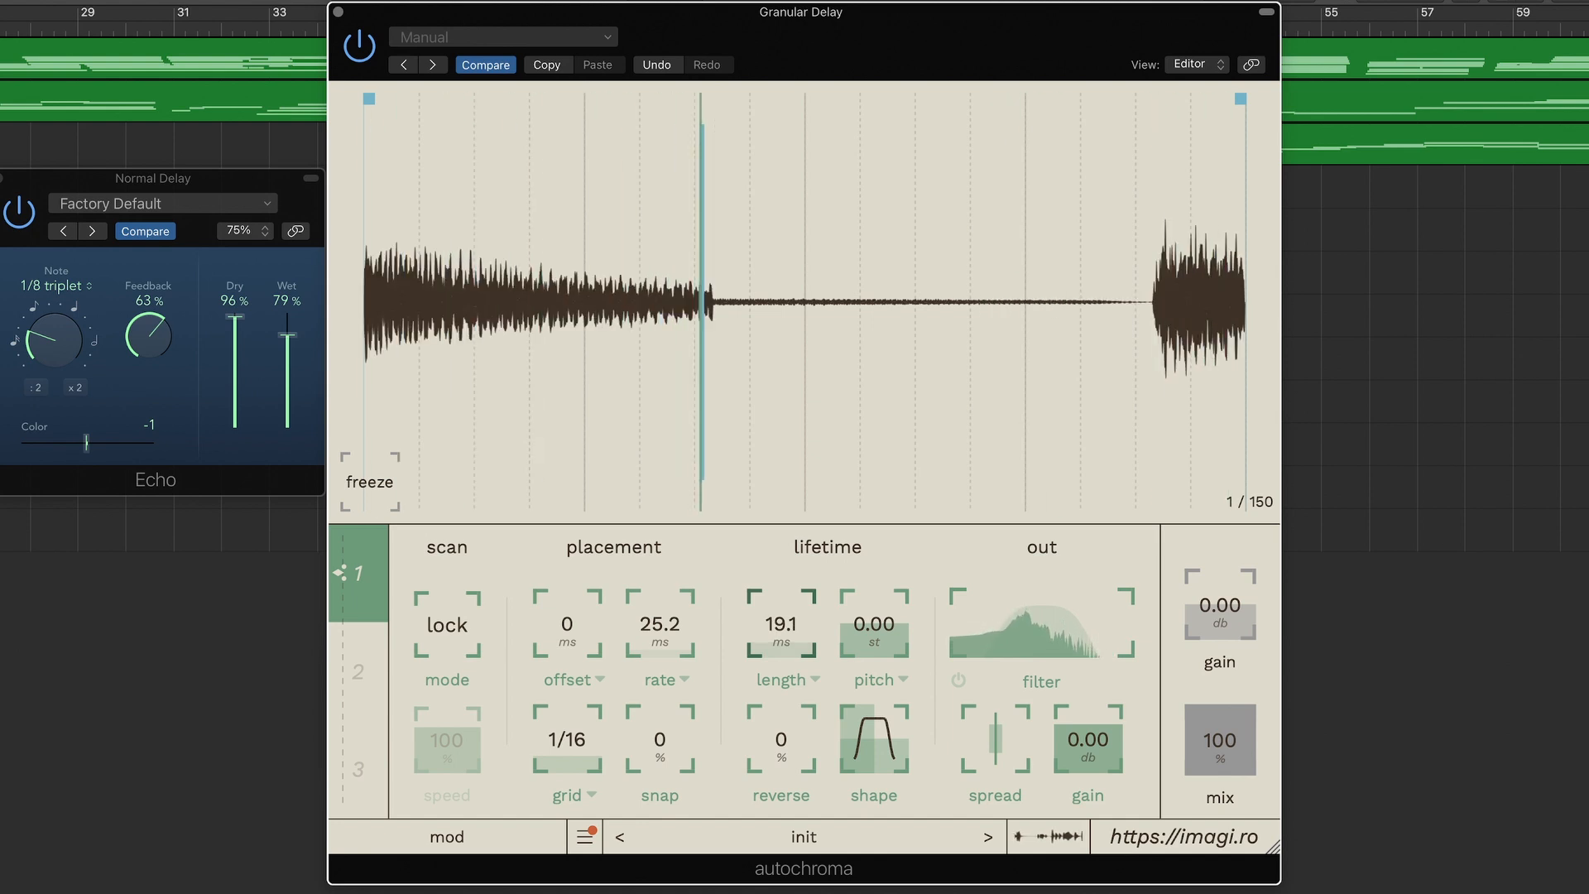
Step: Try a grain pitch of 12.24 st with a length of 315 ms, and reduce the mix to 52 %
drag(874, 624, 782, 604)
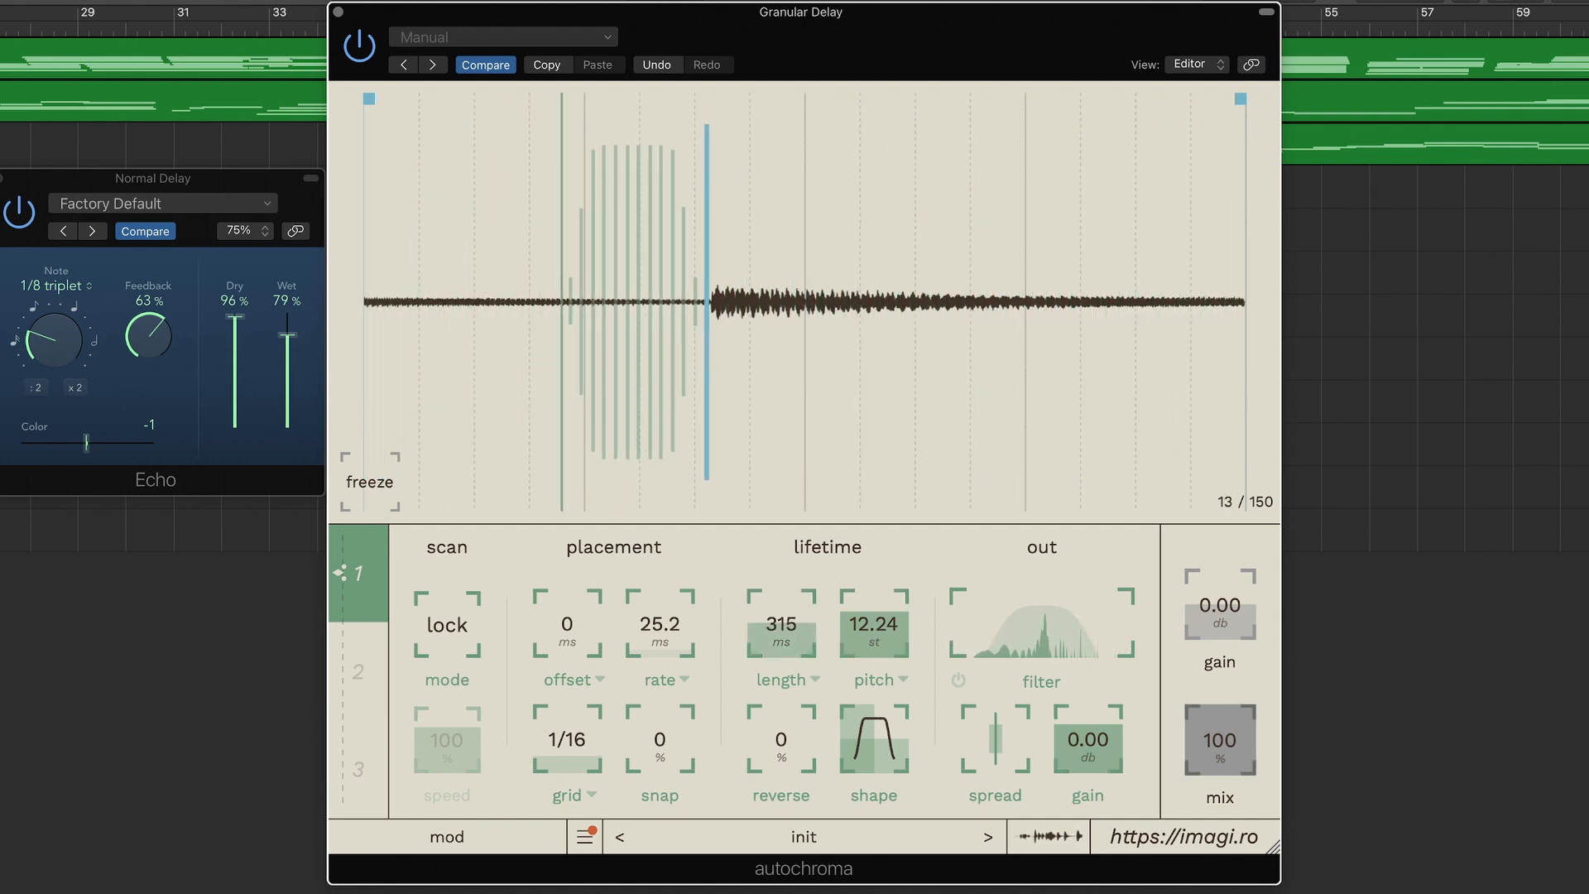
drag(1221, 739, 1220, 753)
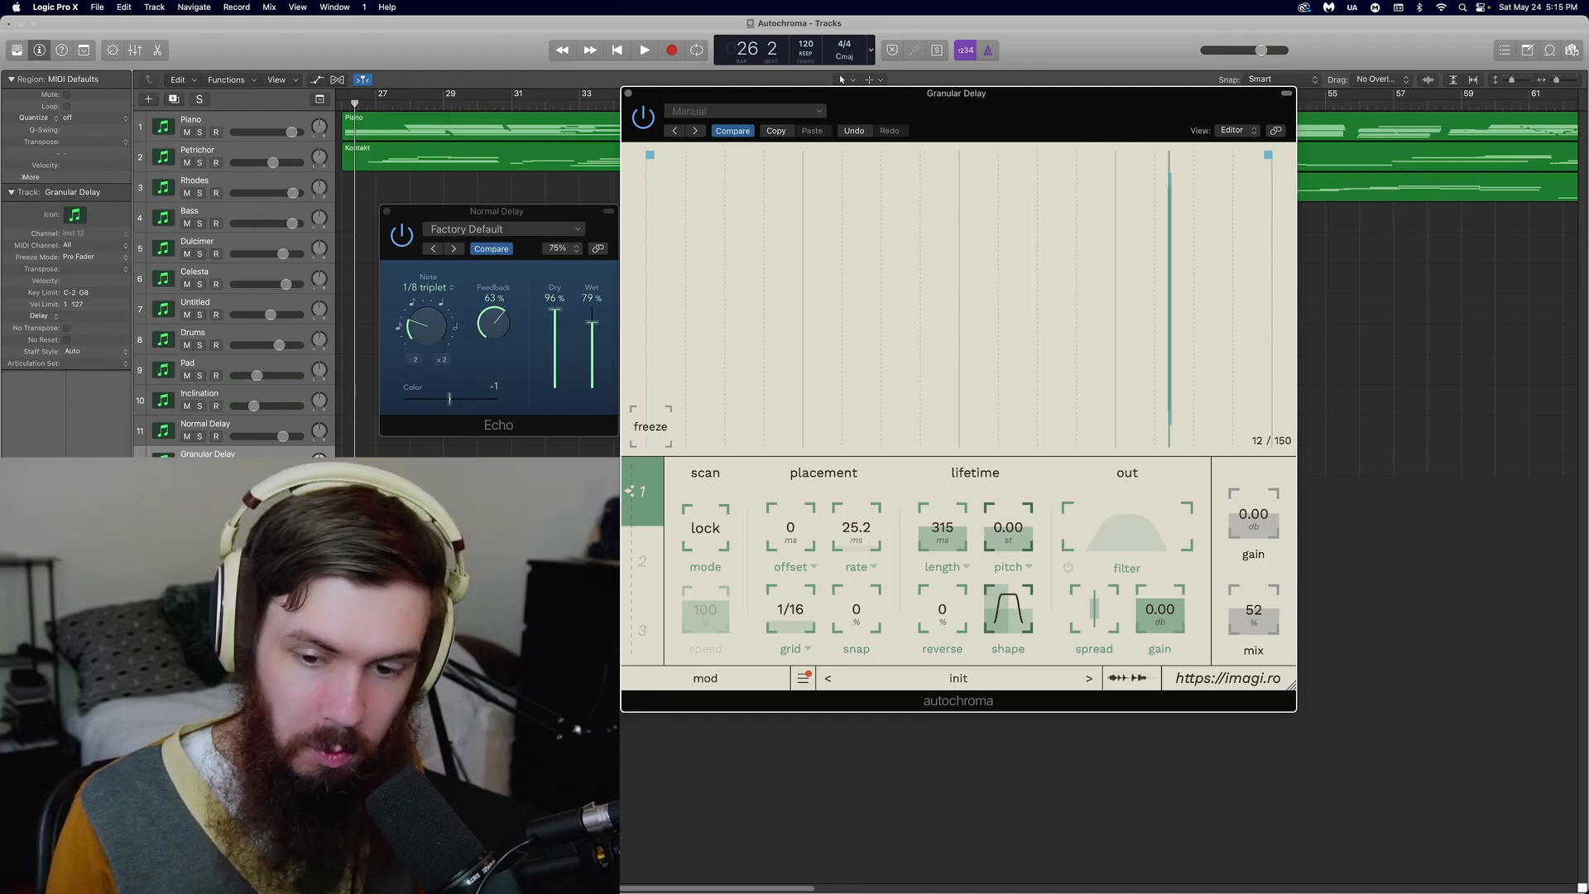
Step: Give the grains a fast-attack decaying shape, with rate 296 ms, length 372 ms, stream gain 7.25 dB and mix 100 %
drag(1008, 609, 982, 610)
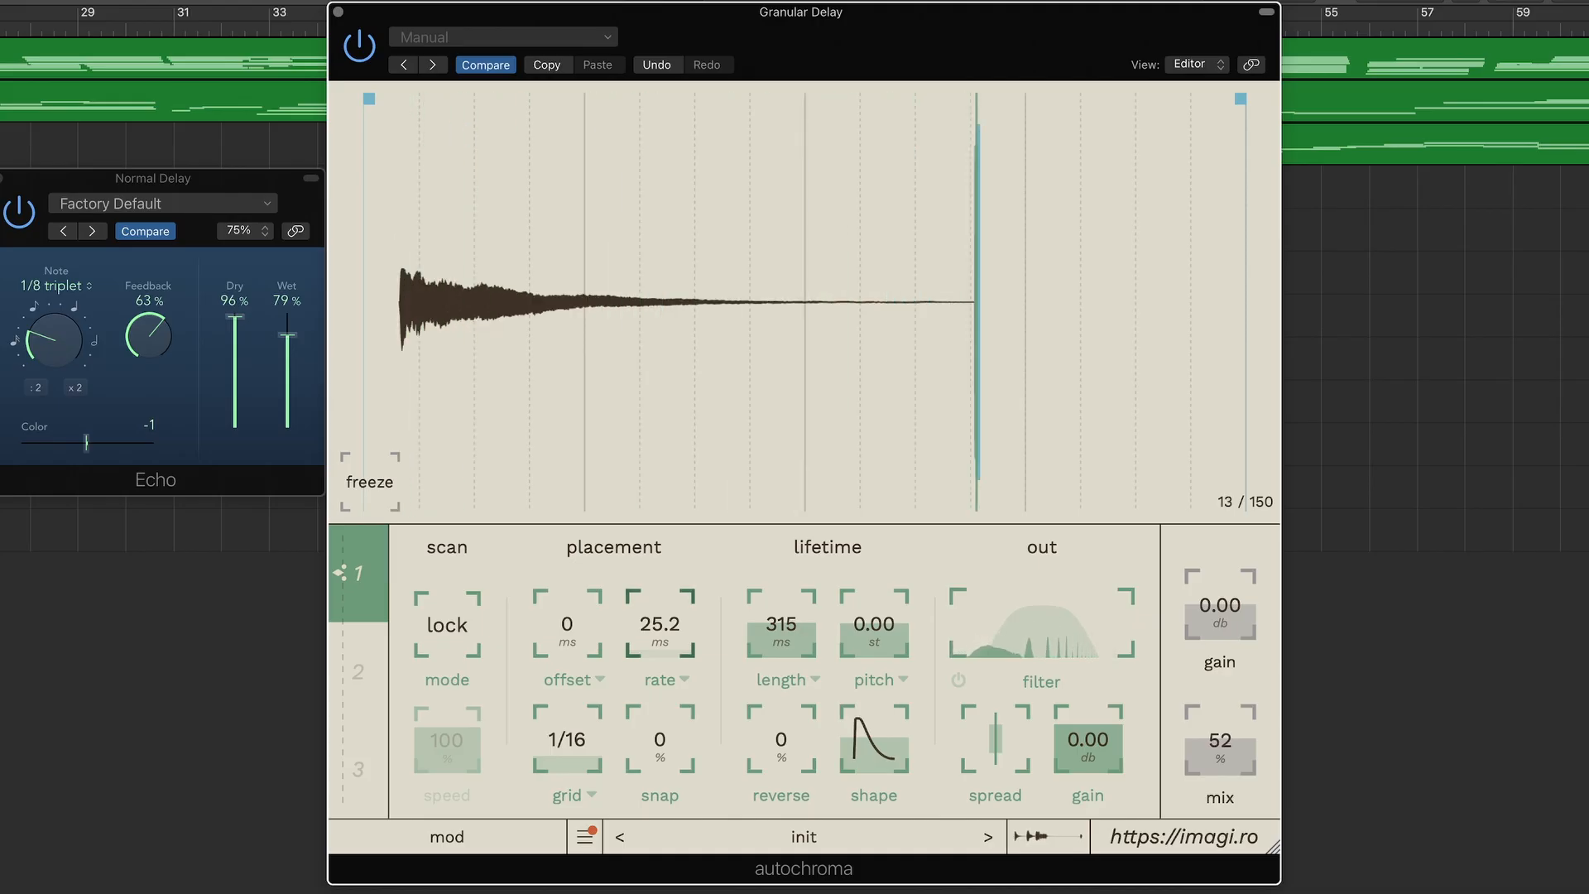
drag(659, 629, 660, 602)
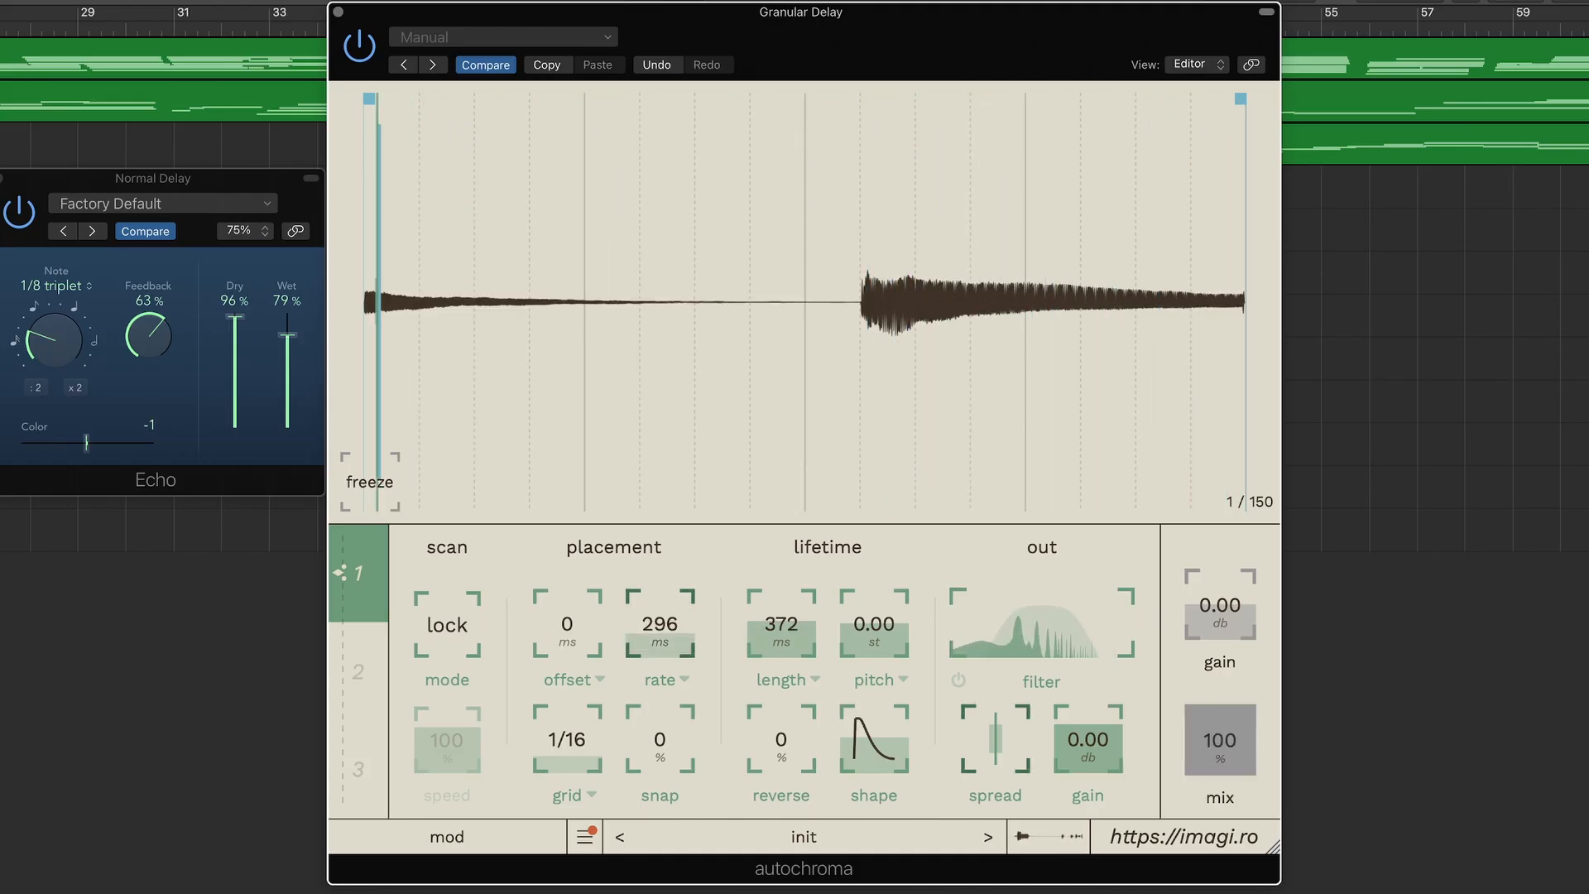
drag(1089, 743, 1088, 741)
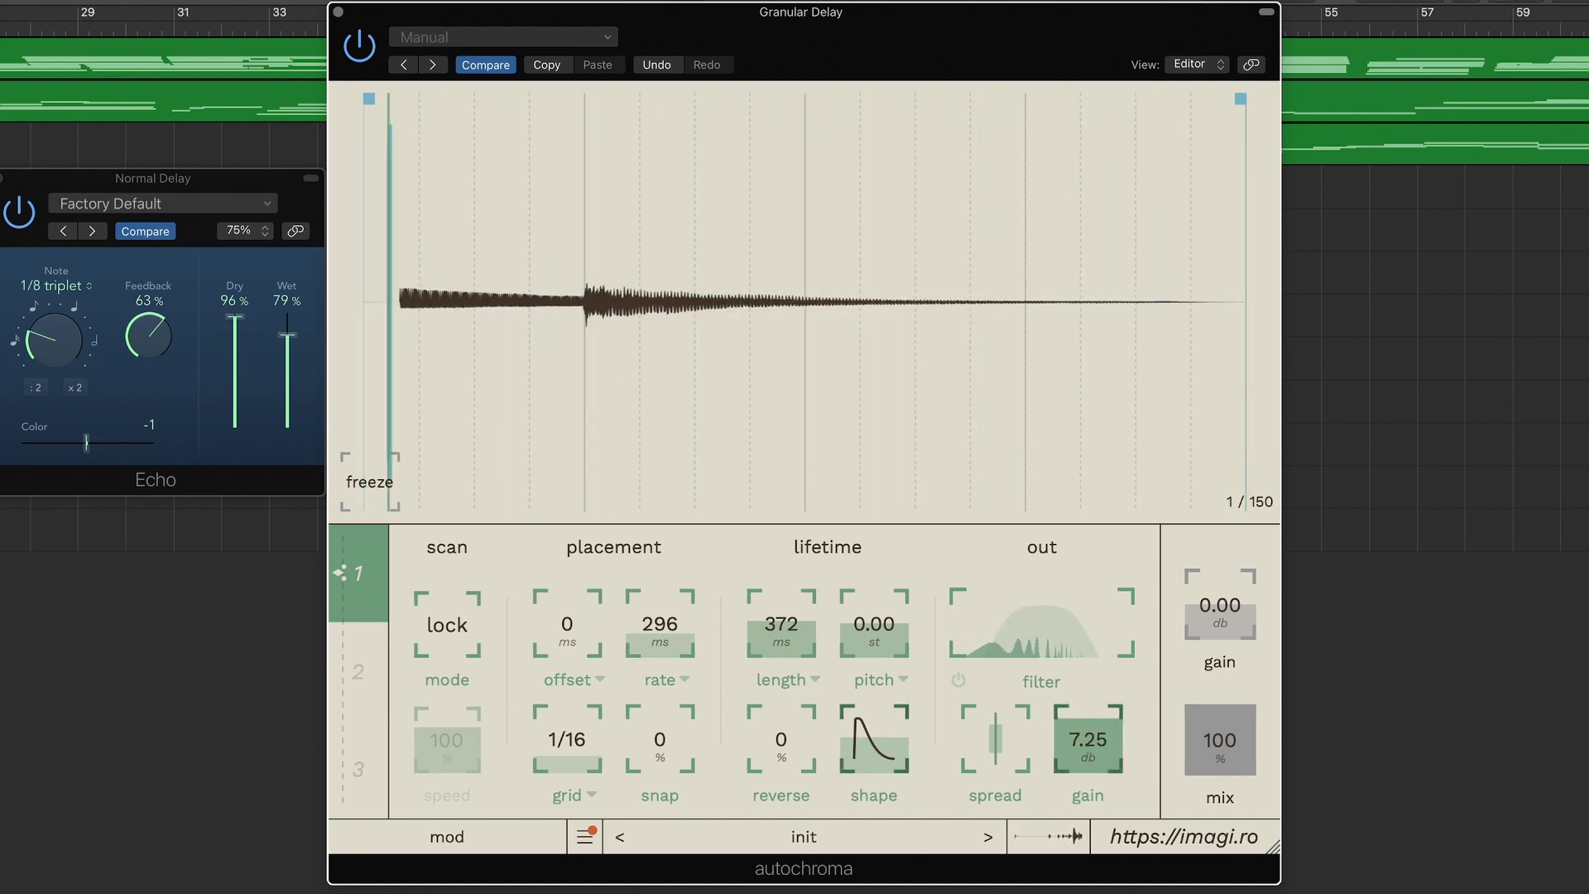
Step: Try symmetric, slow-attack and fast-attack grain shapes with grain lengths of 214 ms and 170 ms
click(874, 739)
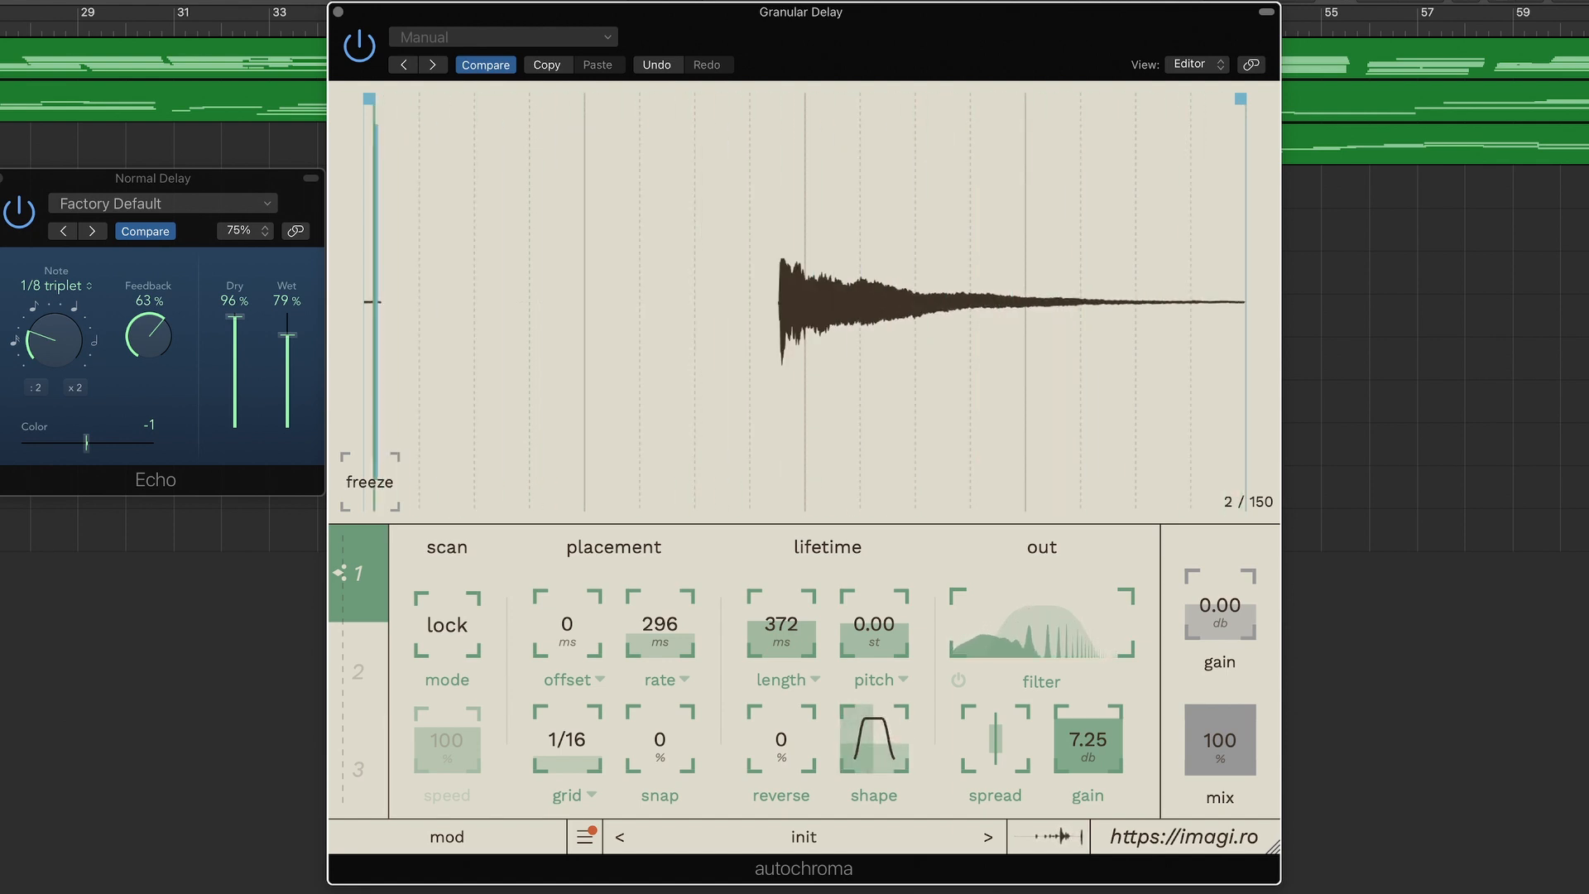
mouse_move(781, 625)
mouse_down()
mouse_move(781, 648)
mouse_move(782, 627)
mouse_up()
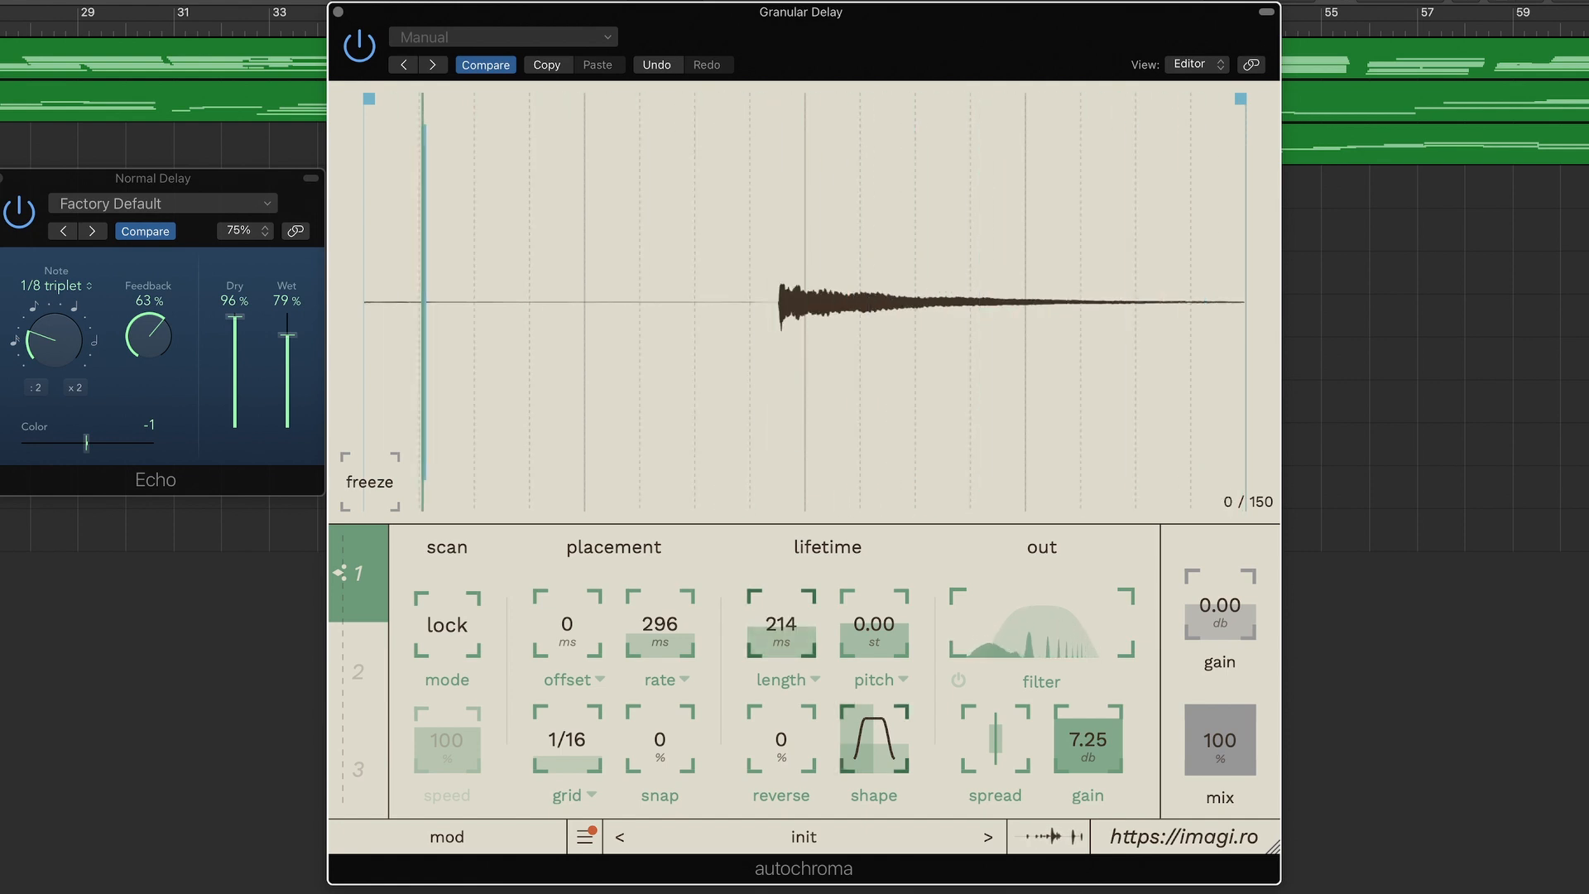
drag(874, 739, 909, 705)
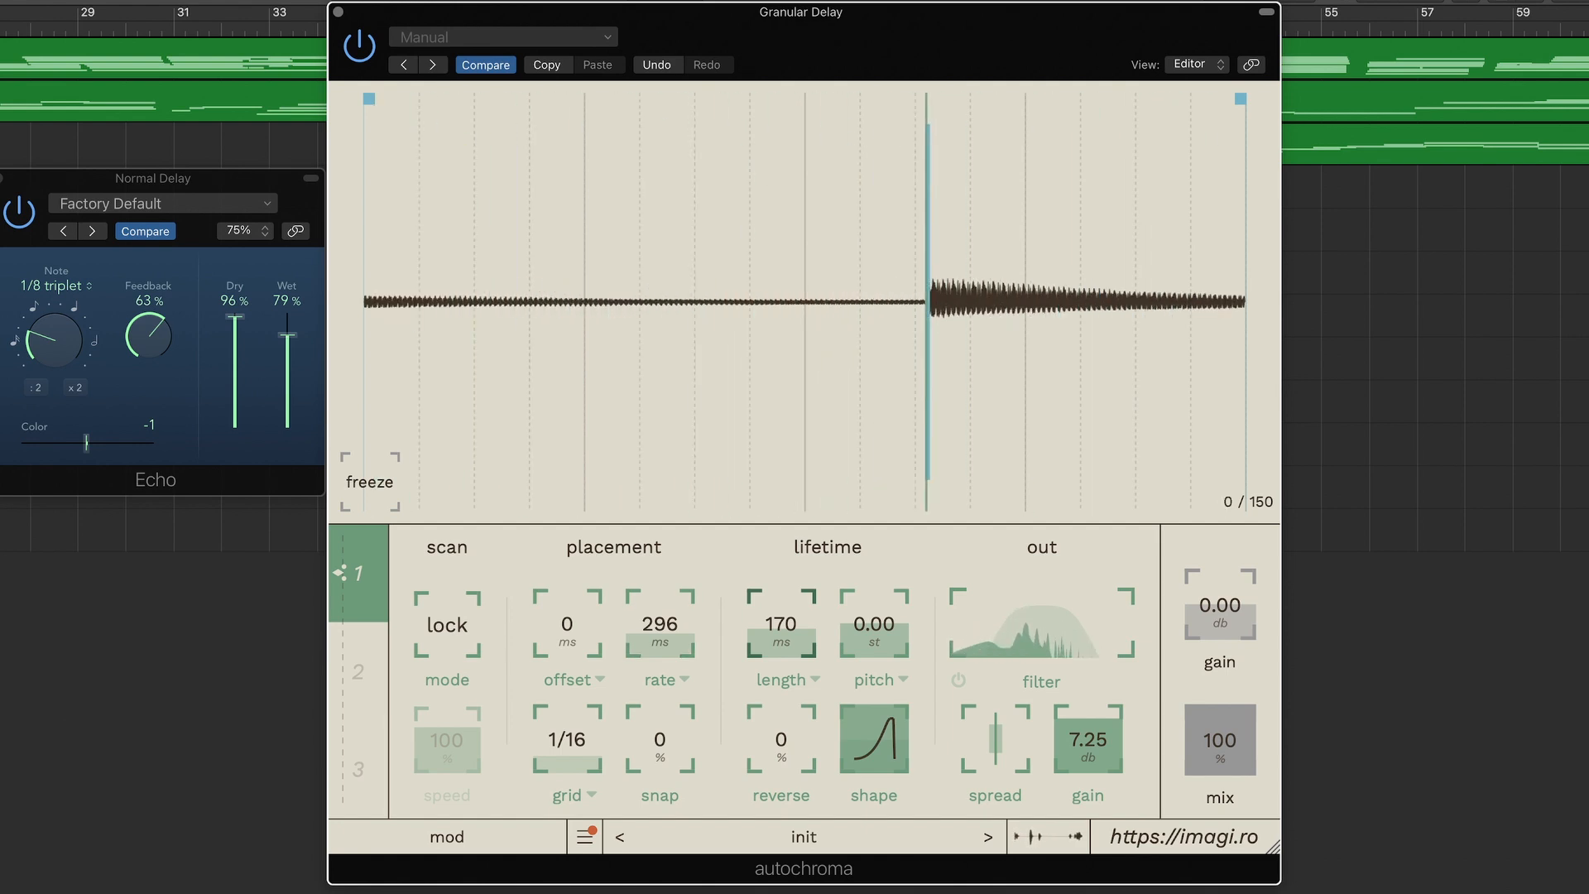
drag(902, 739, 865, 742)
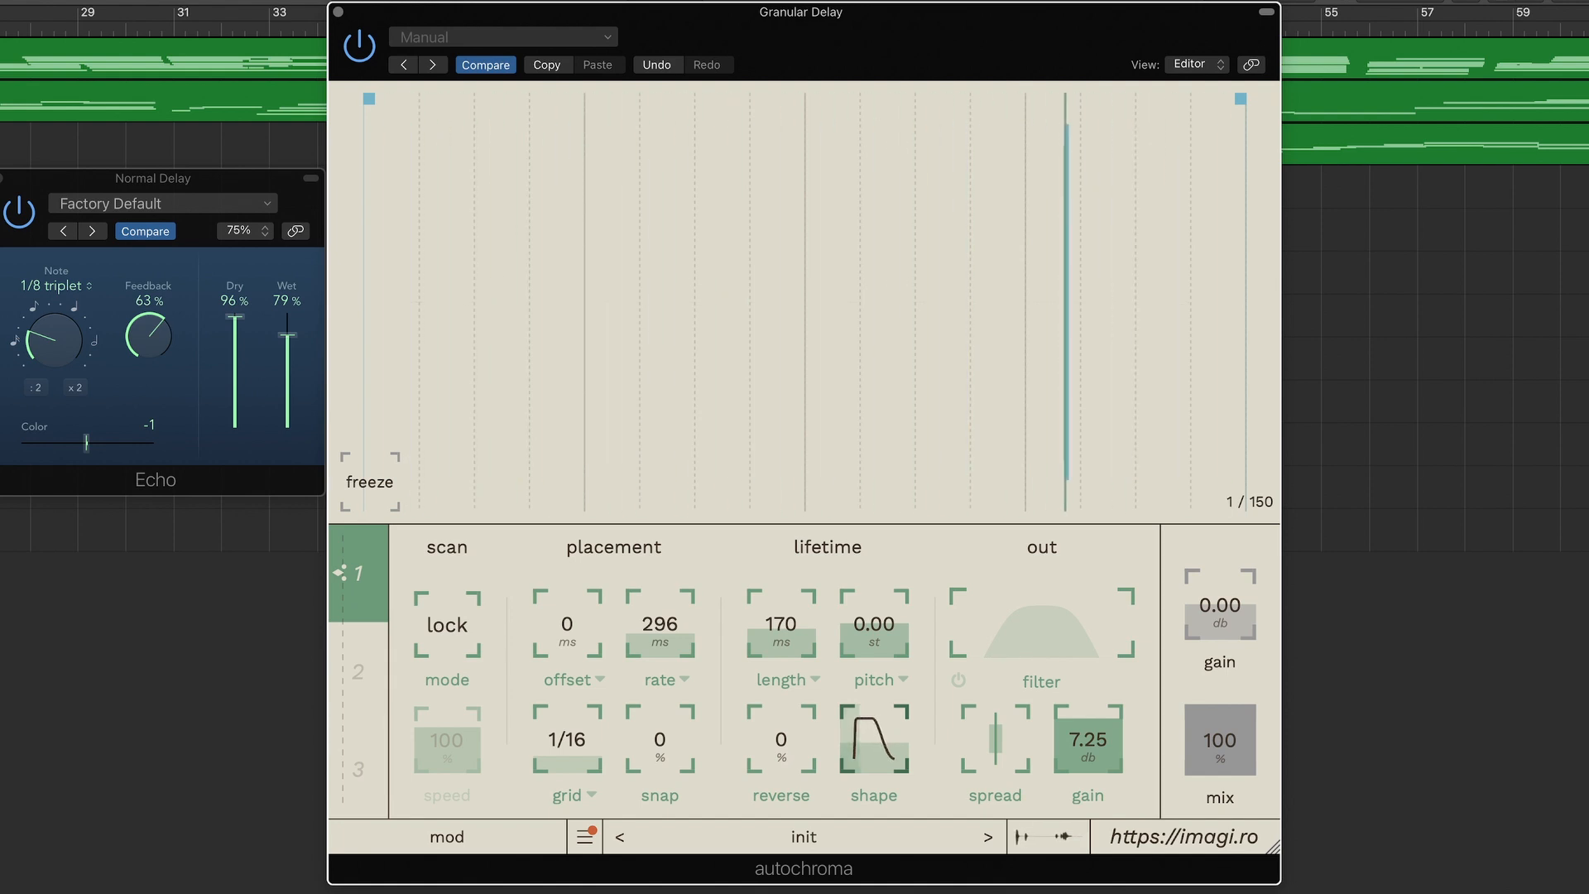
Step: Set the grain reverse amount to 74 % with rate 515 ms and length 430 ms, and lower the mix to 65 %
drag(781, 742, 782, 712)
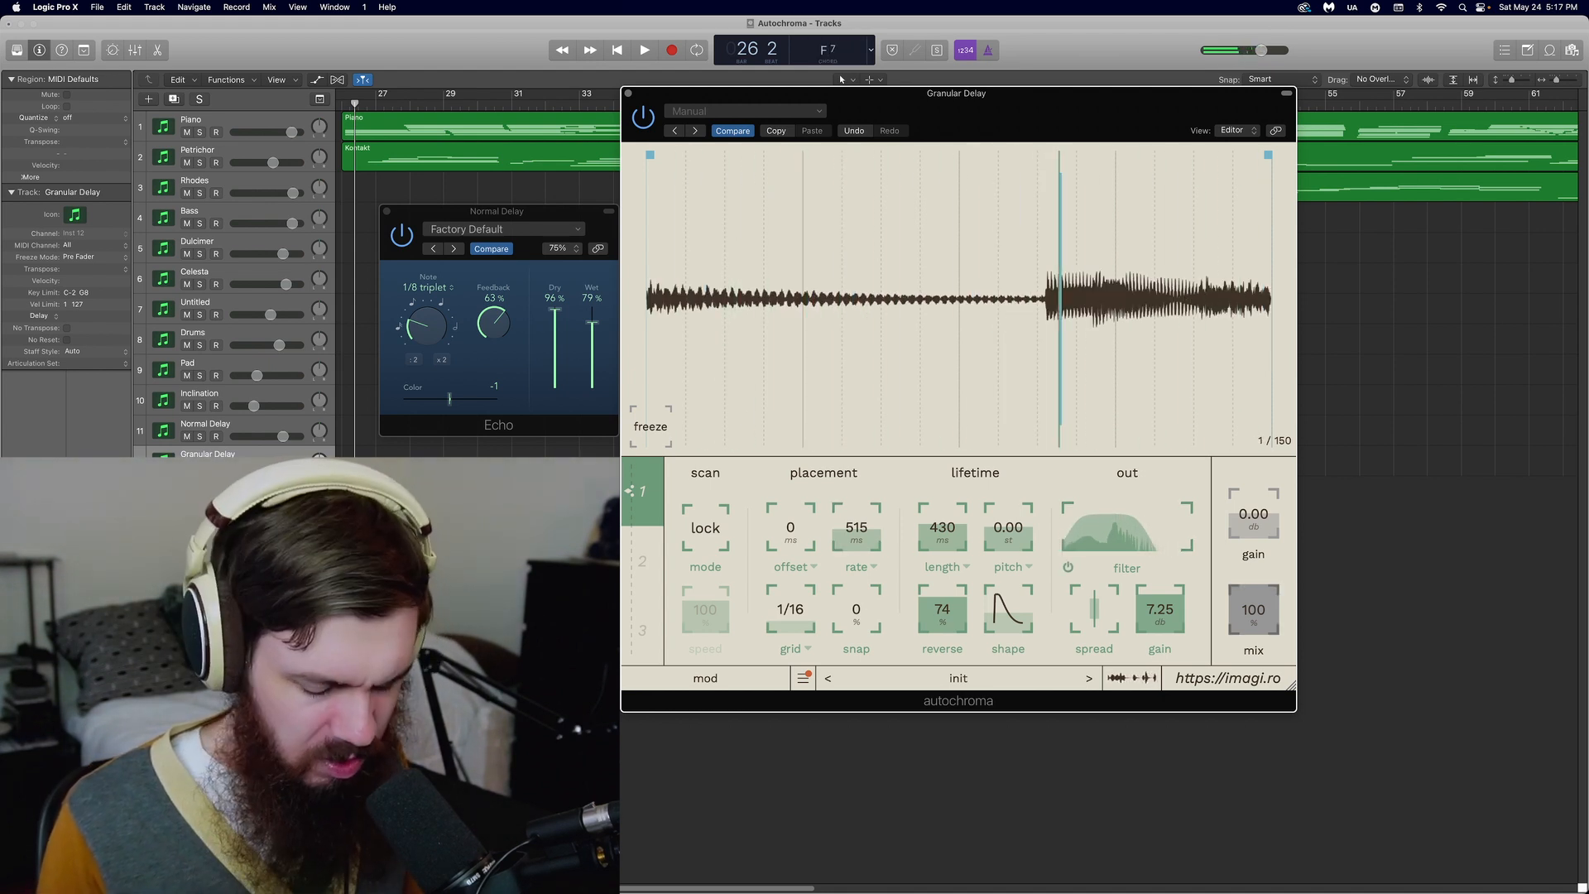
drag(1254, 611, 1254, 663)
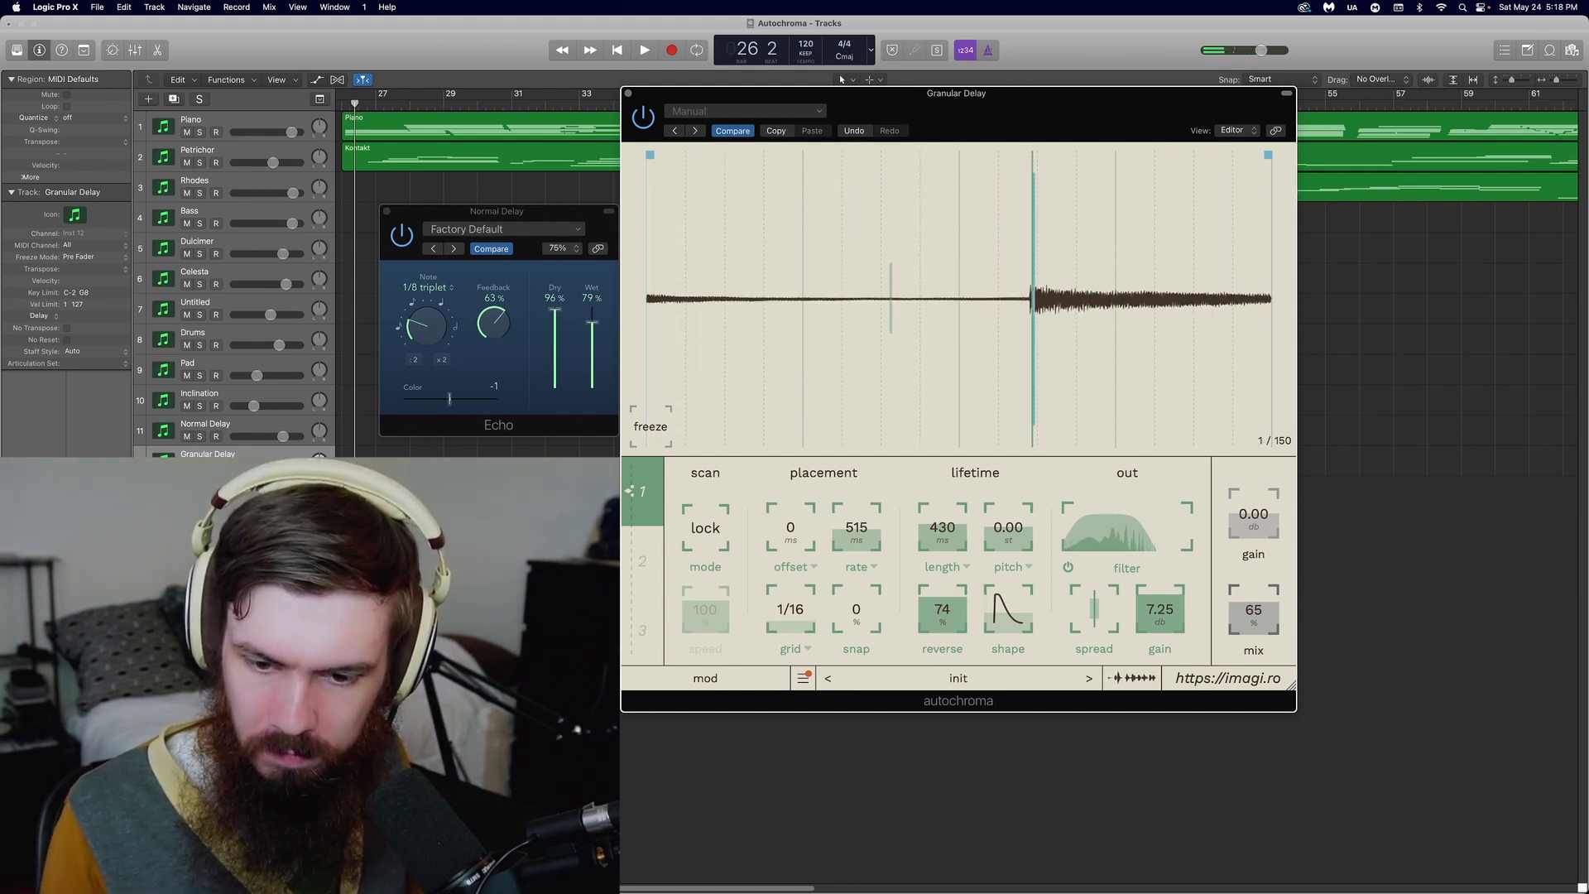
Step: Examine the scale, free and octave options for the grain pitch, leaving them as they are
click(1025, 568)
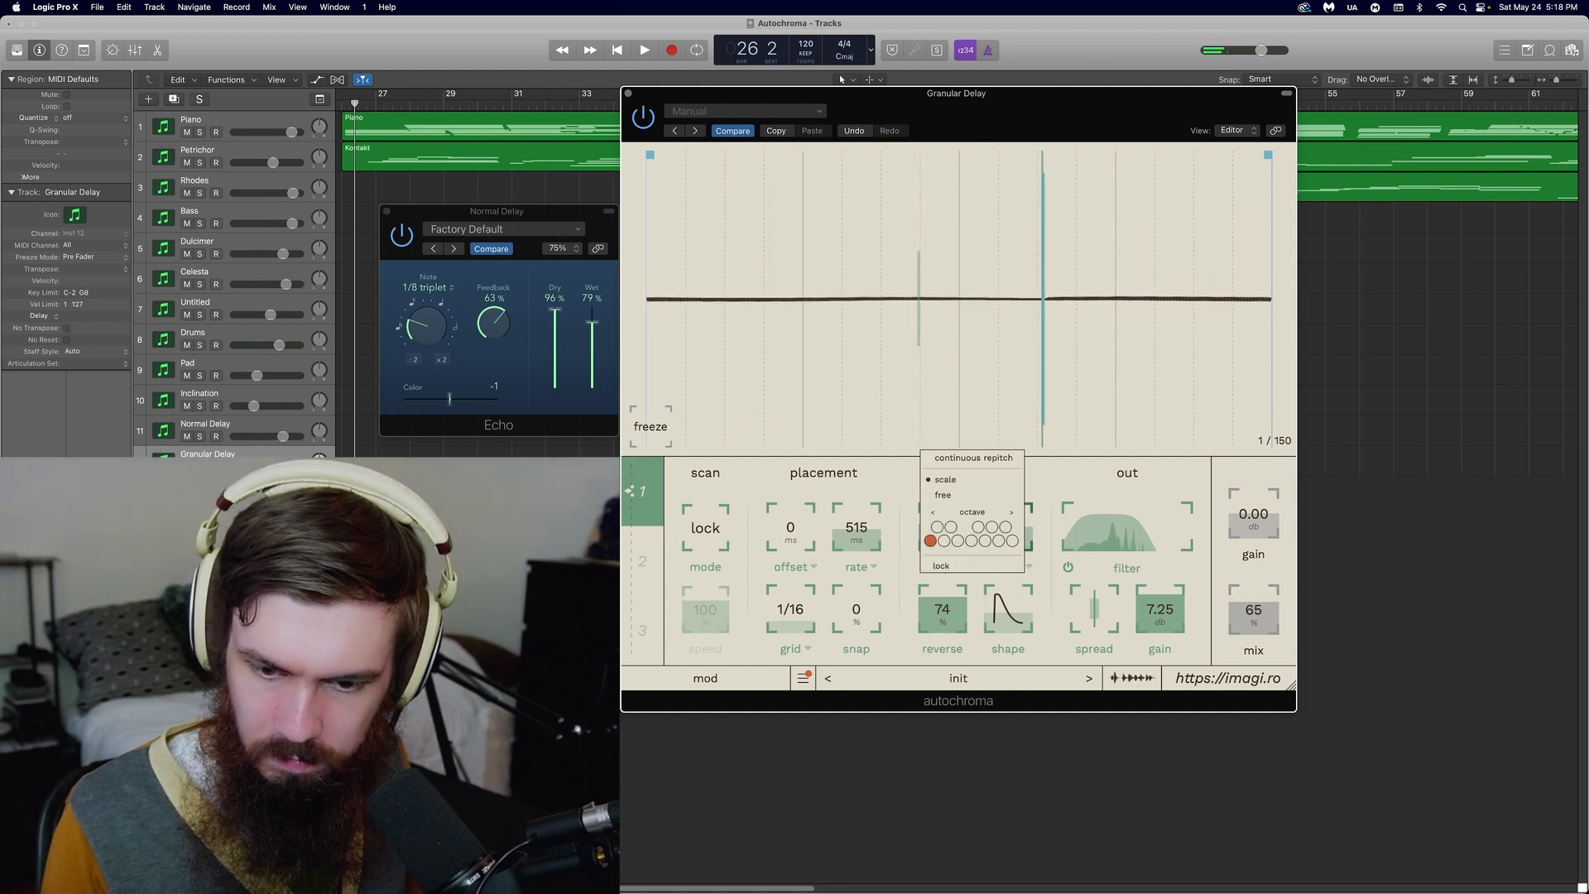
click(1028, 567)
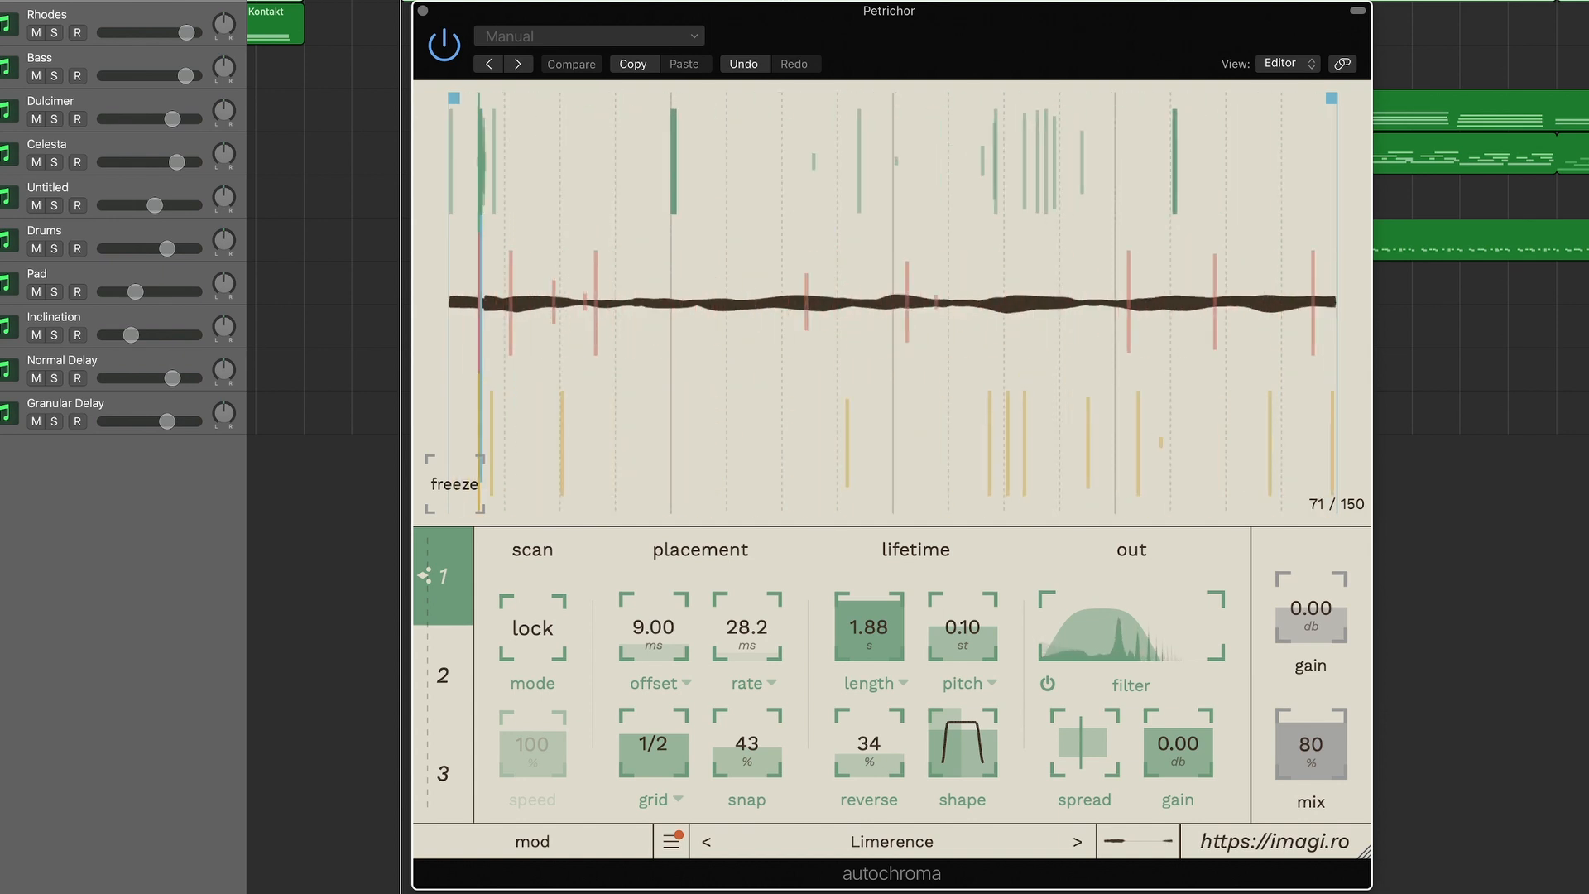
Step: Review all three grain streams of the Limerence preset on Petrichor and the second stream of the Petals preset on Rhodes
click(443, 676)
click(443, 774)
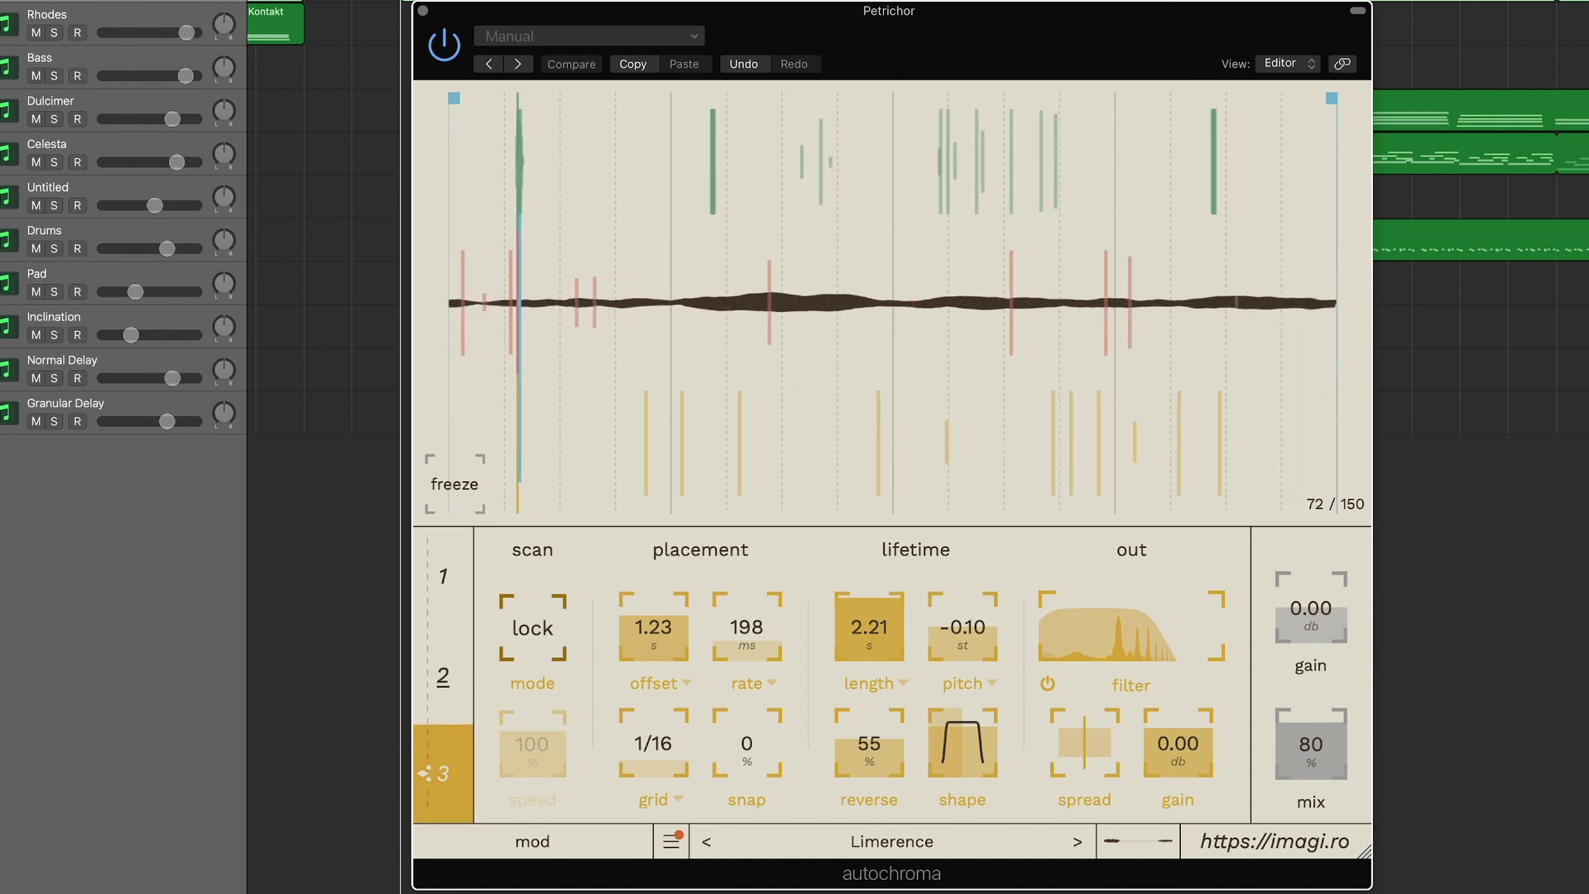
click(443, 676)
click(443, 576)
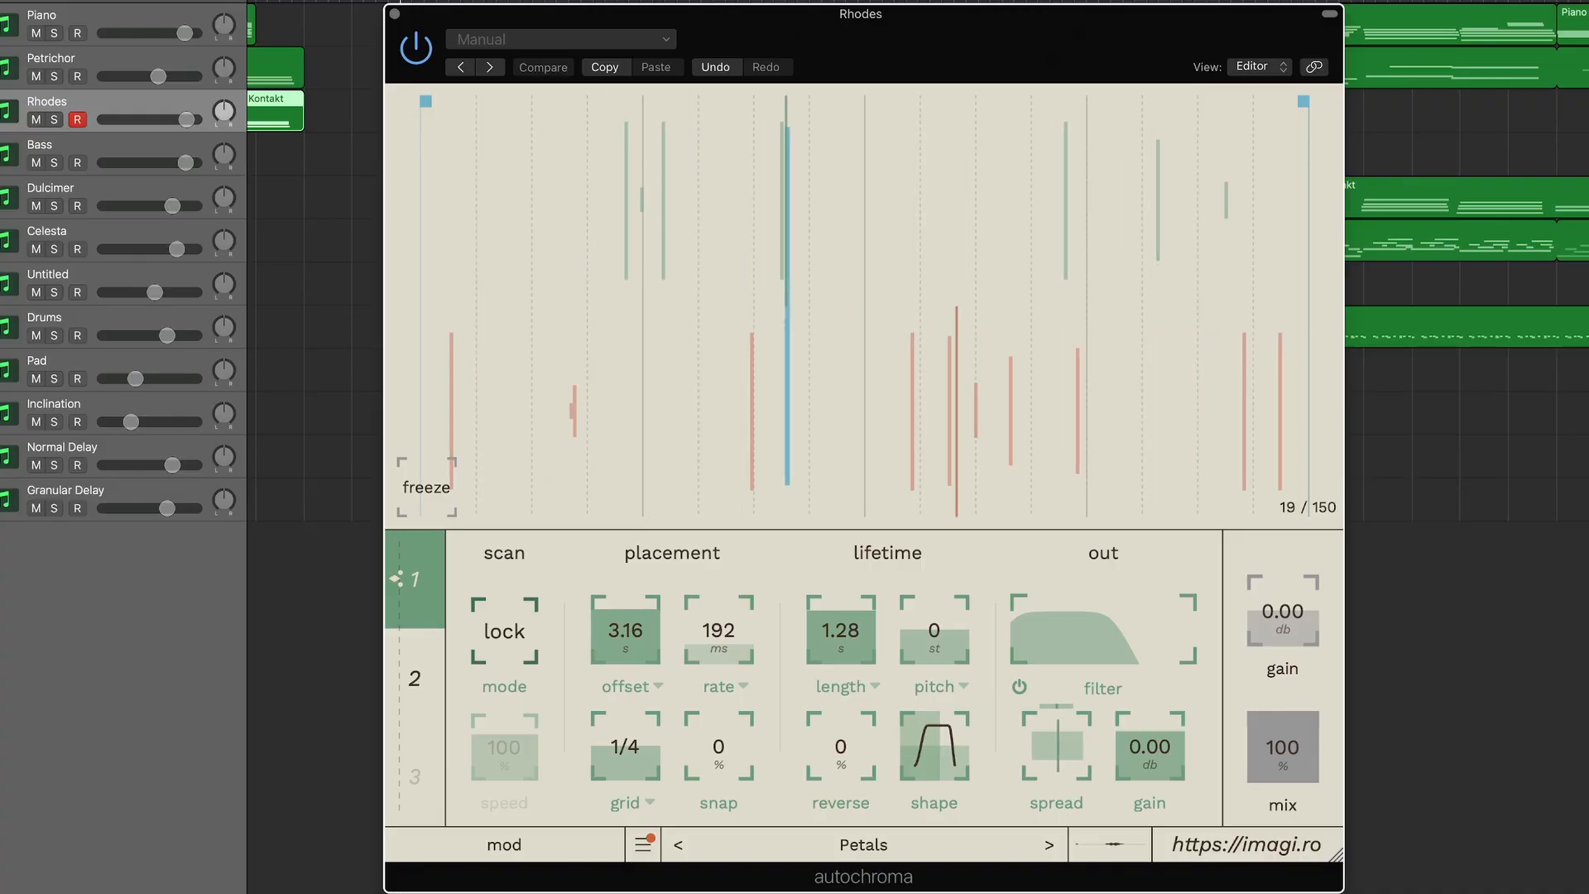
click(415, 679)
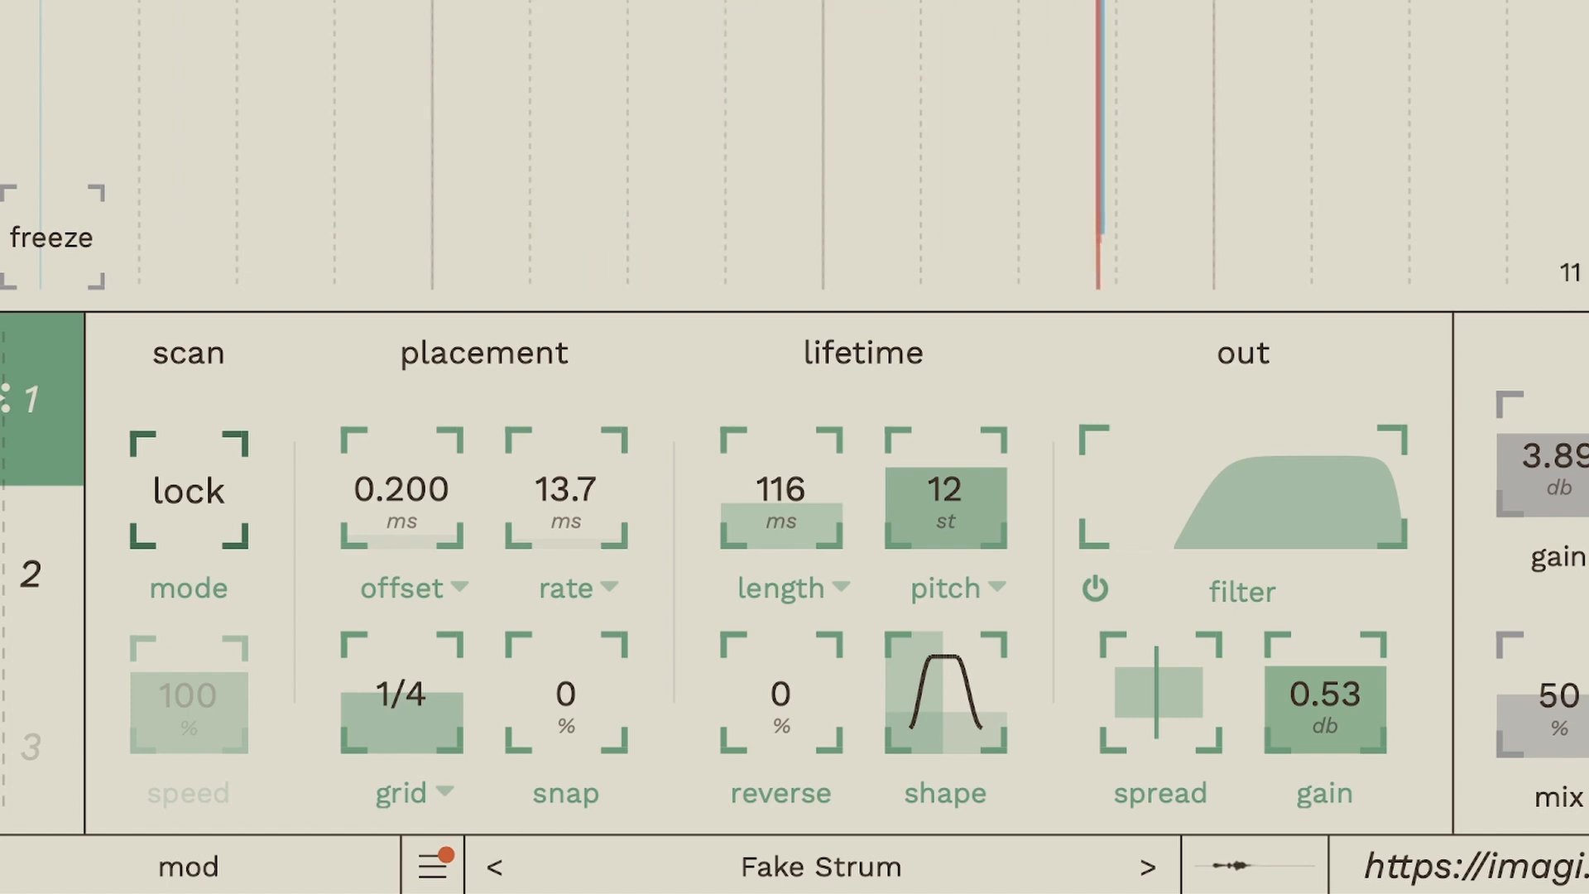
Step: On the Dulcimer track, compare a 0 % and a 100 % mix, set the first stream's rate to 48.9 ms and length to 114 ms, and view the second stream
drag(1559, 699, 1559, 795)
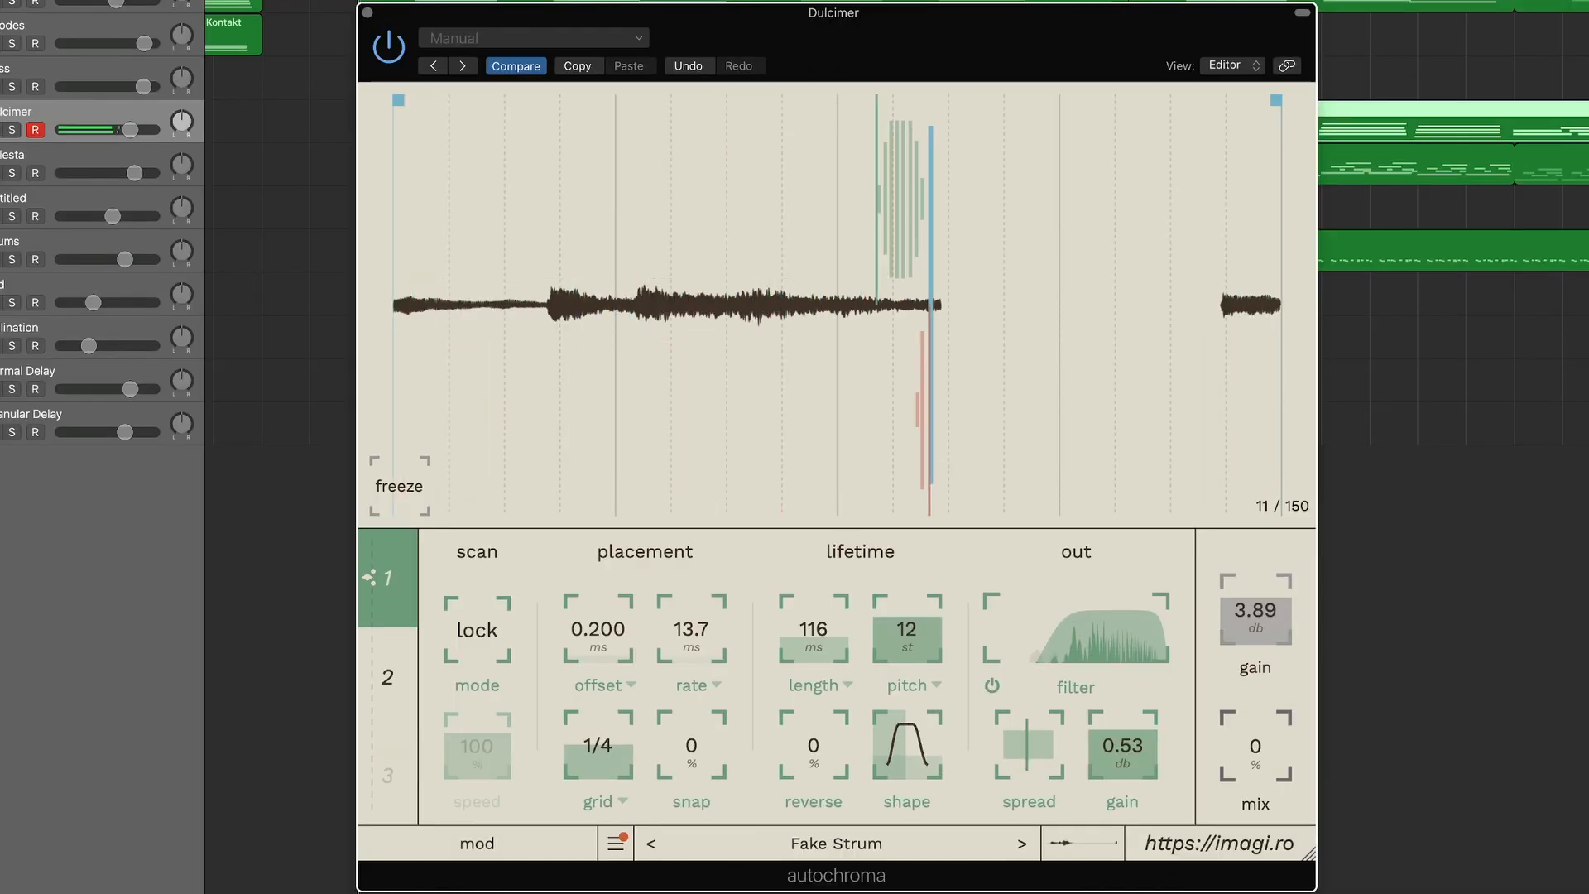
drag(1256, 747, 1256, 660)
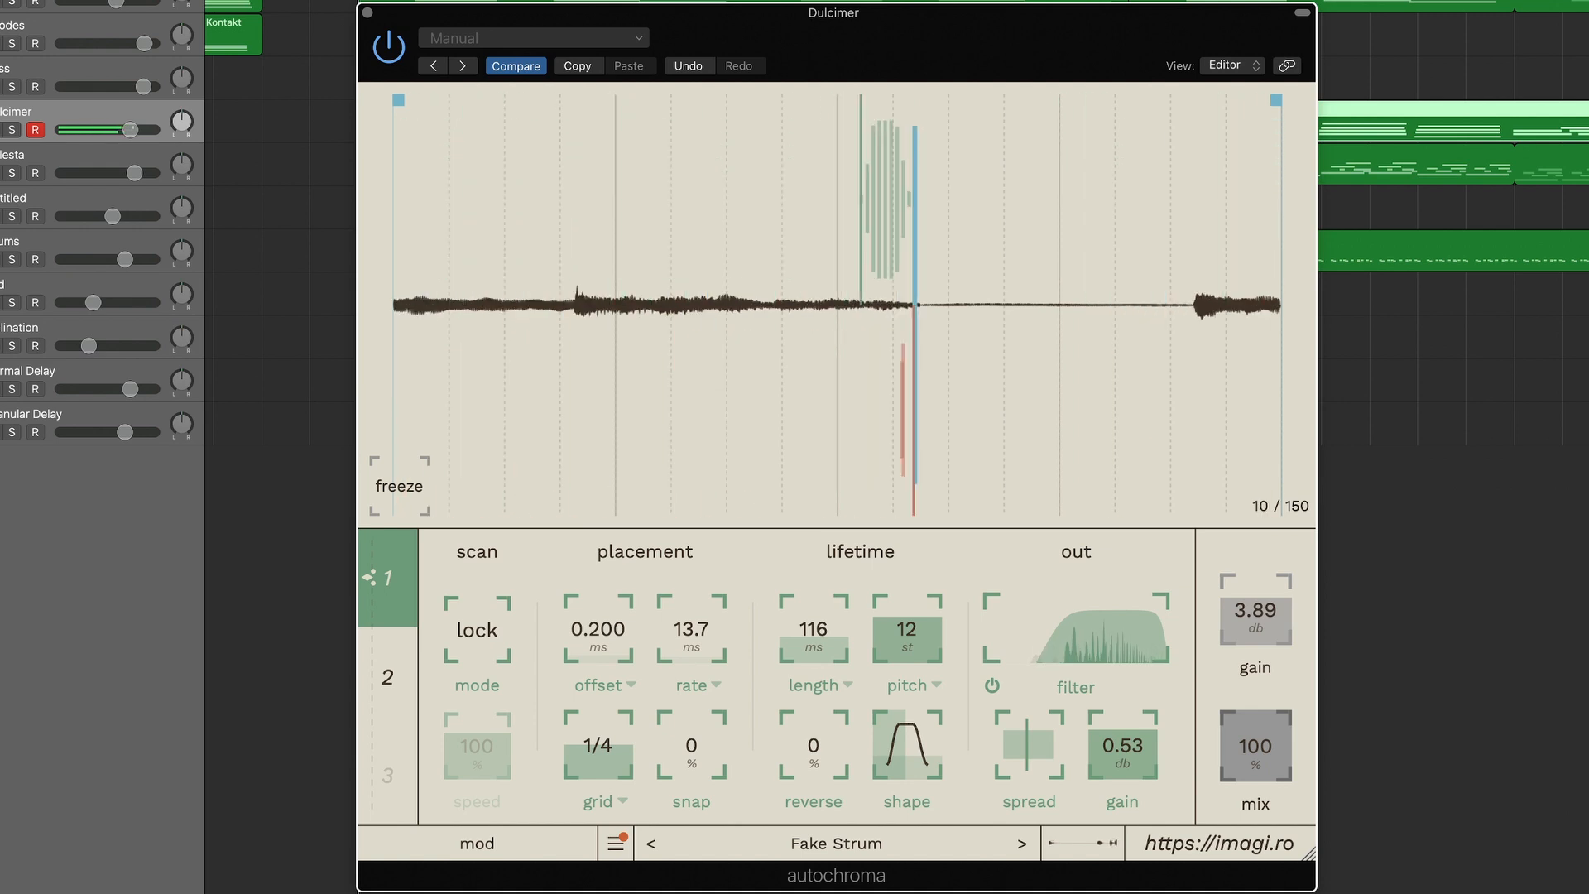
drag(692, 638, 692, 613)
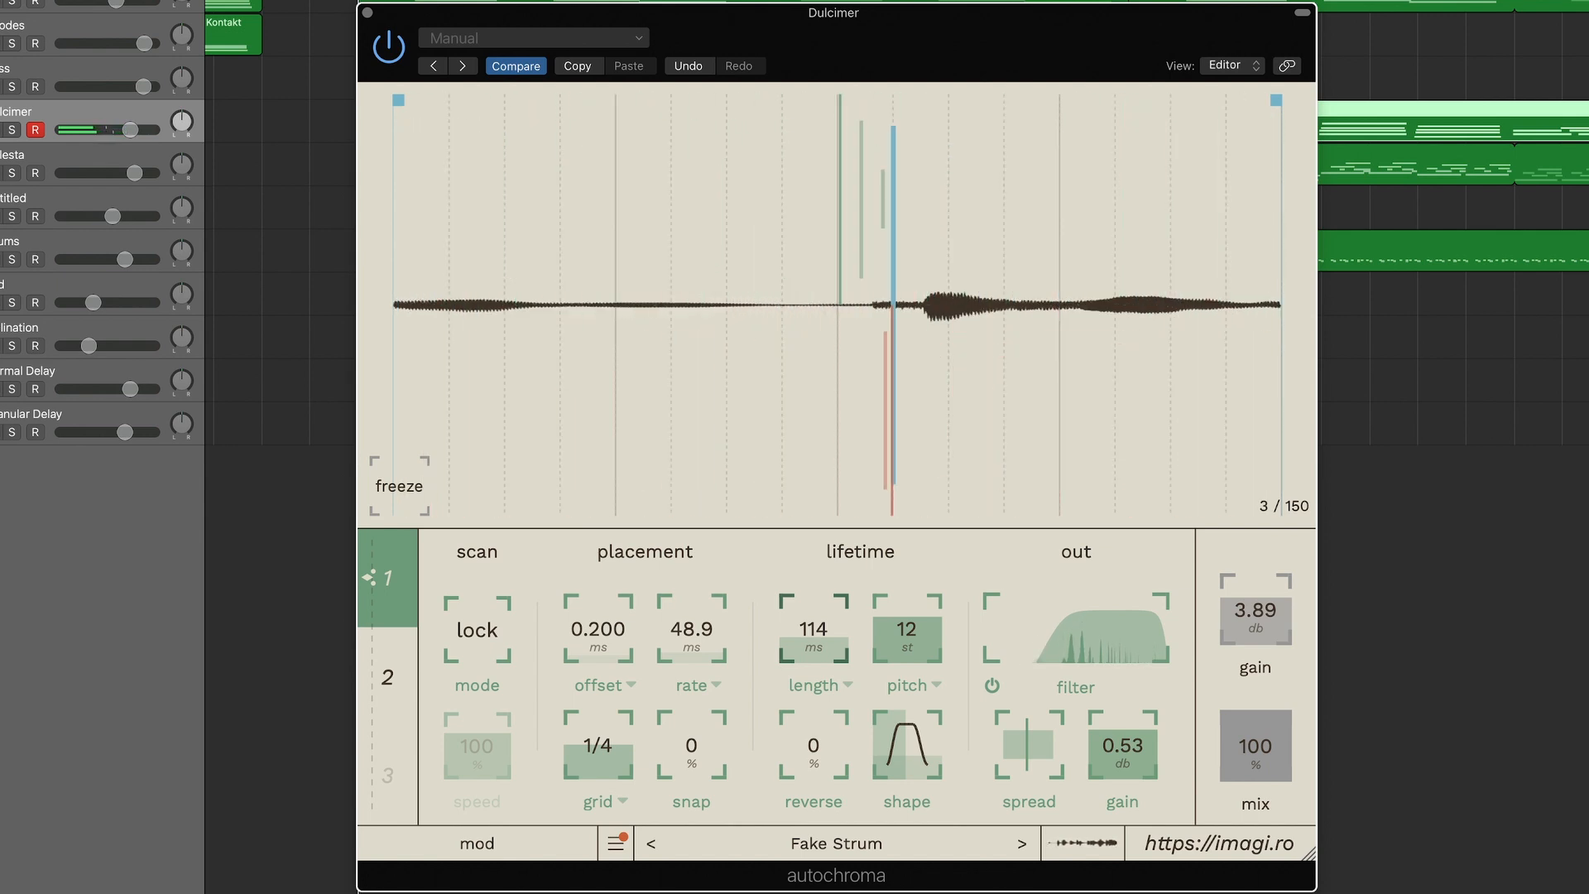
click(388, 677)
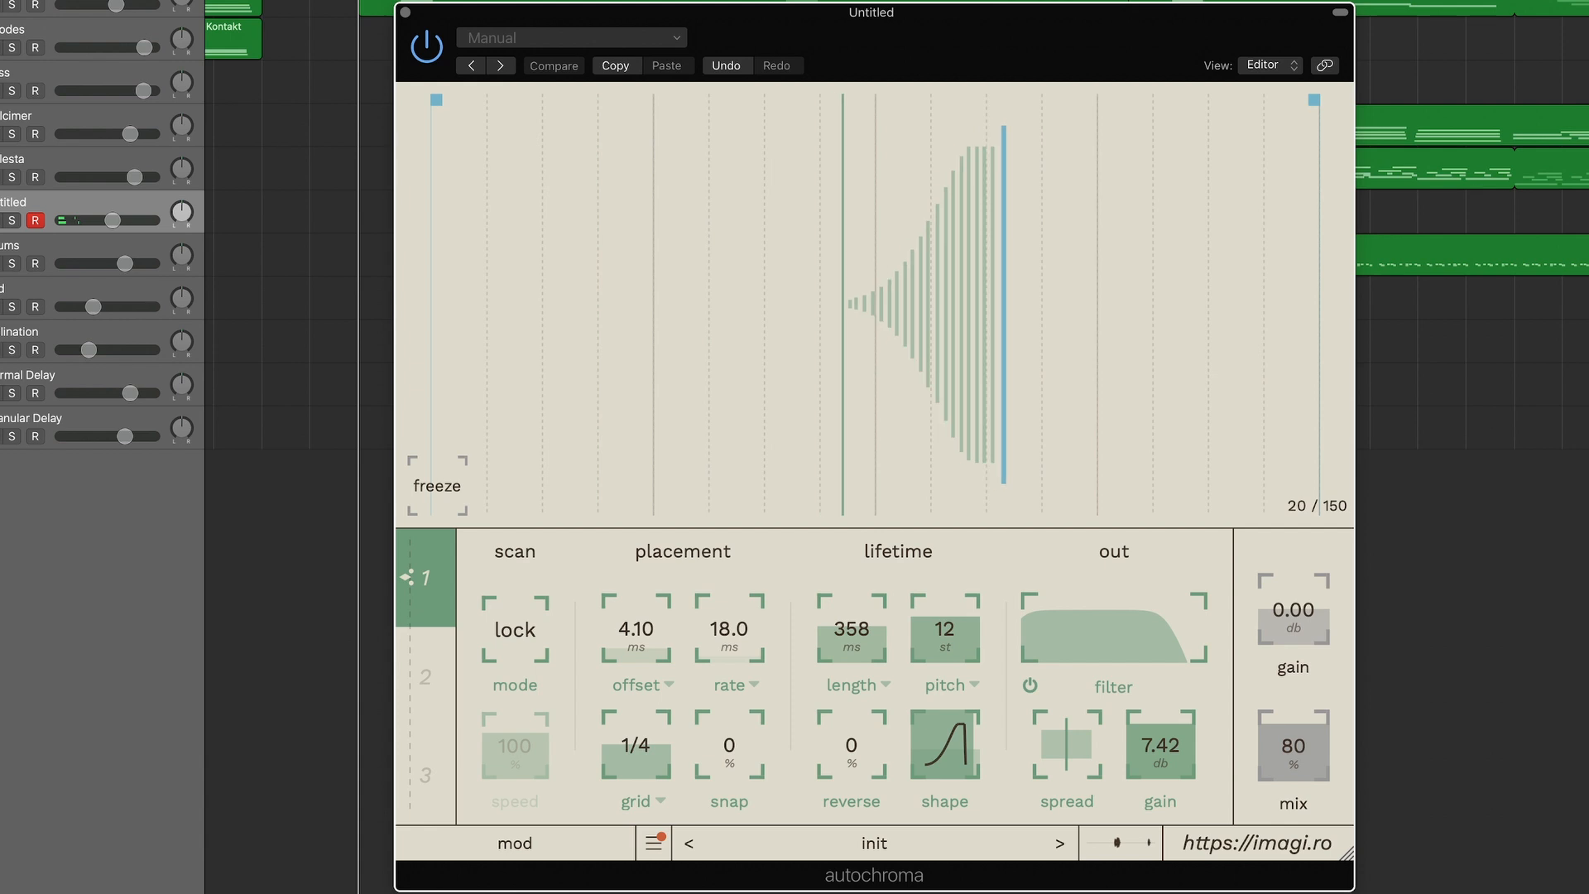
Step: On the Untitled track, try a grain rate of 156 ms and shorten the rate again
drag(729, 631, 729, 609)
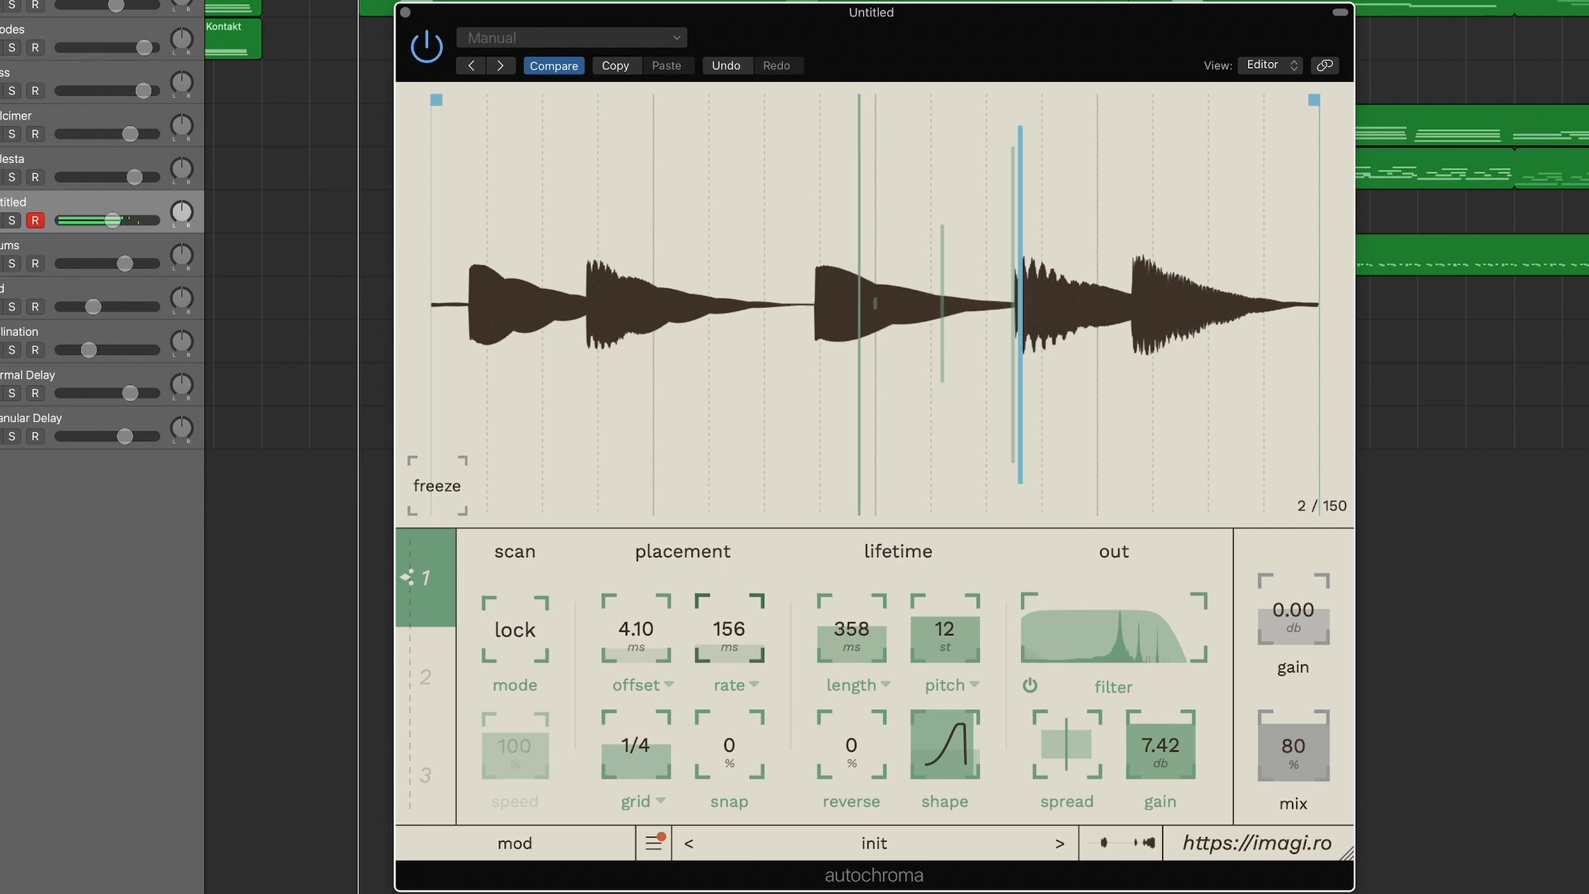
drag(729, 629, 729, 648)
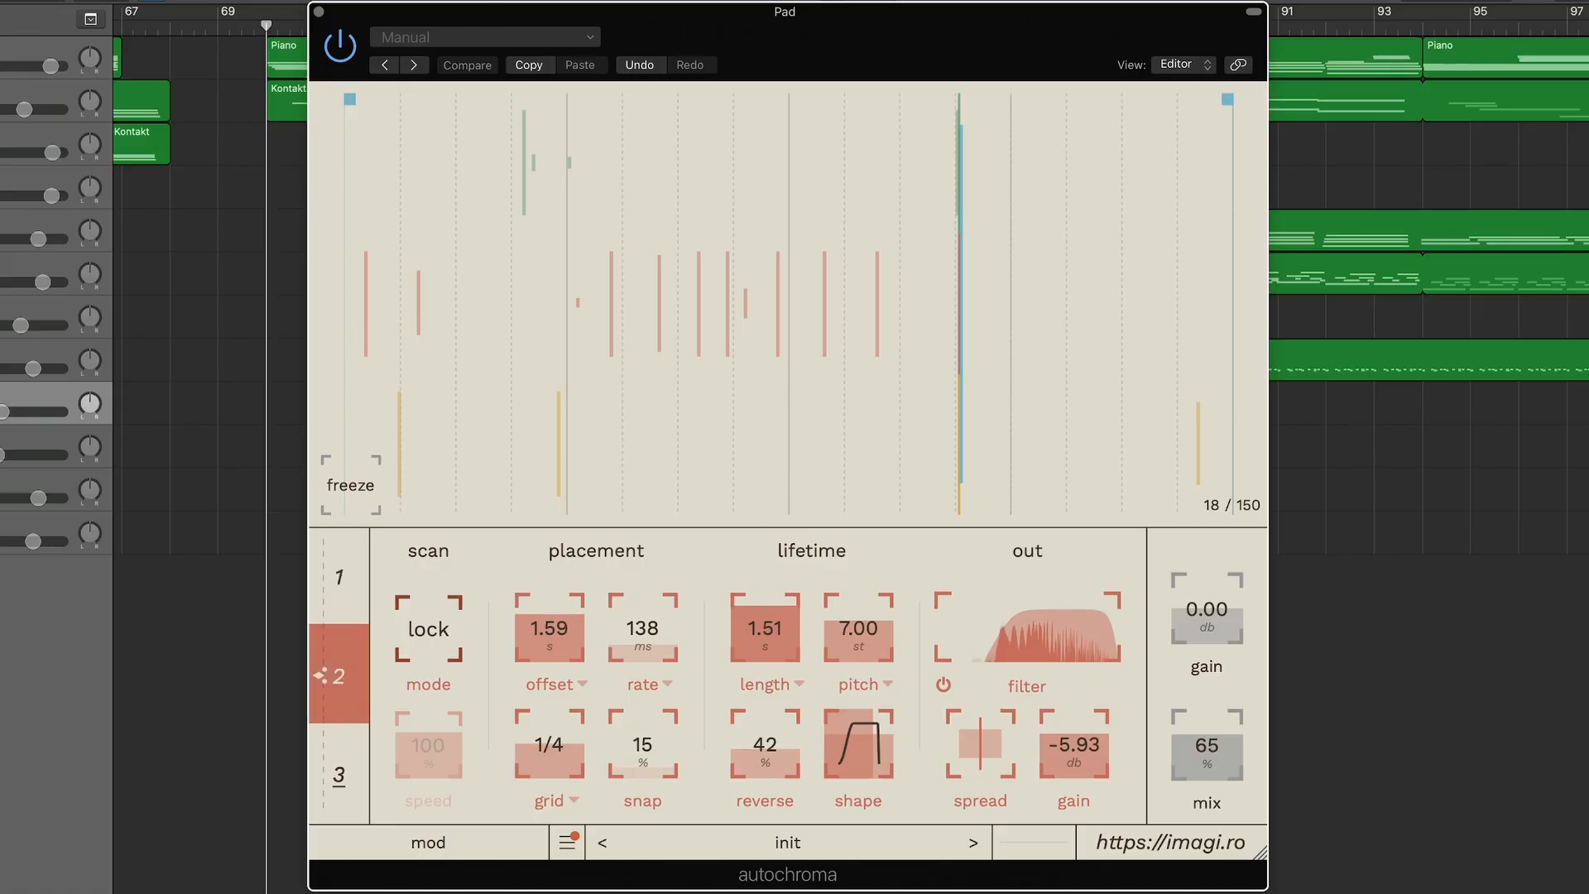
Step: Review all three grain streams on the Pad track and the second stream of the Inclination preset
click(331, 774)
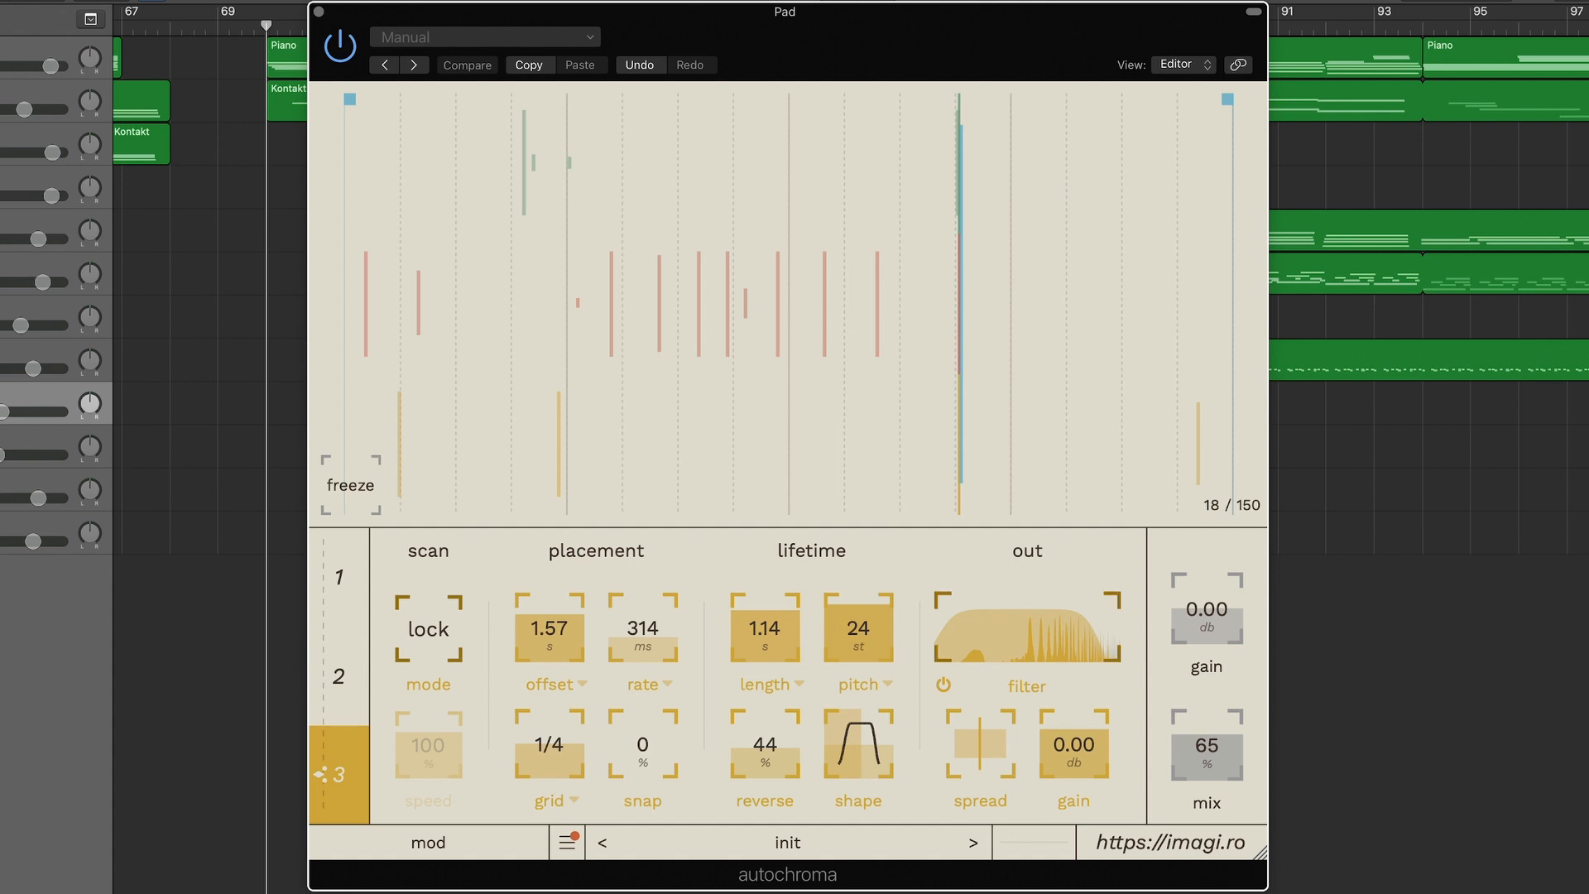
click(339, 677)
click(339, 578)
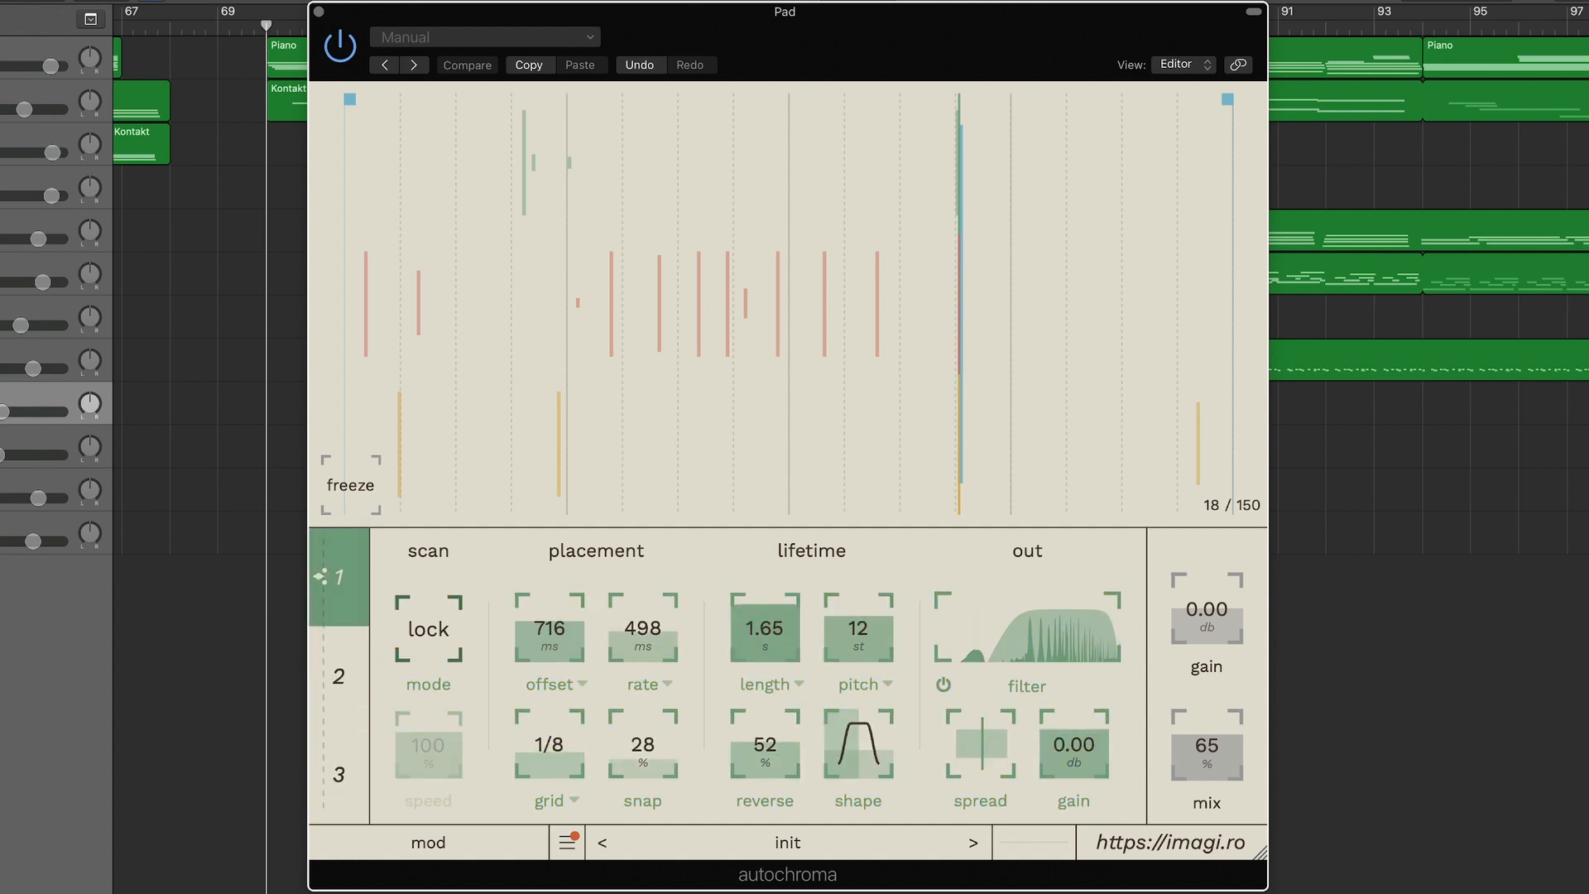
click(320, 640)
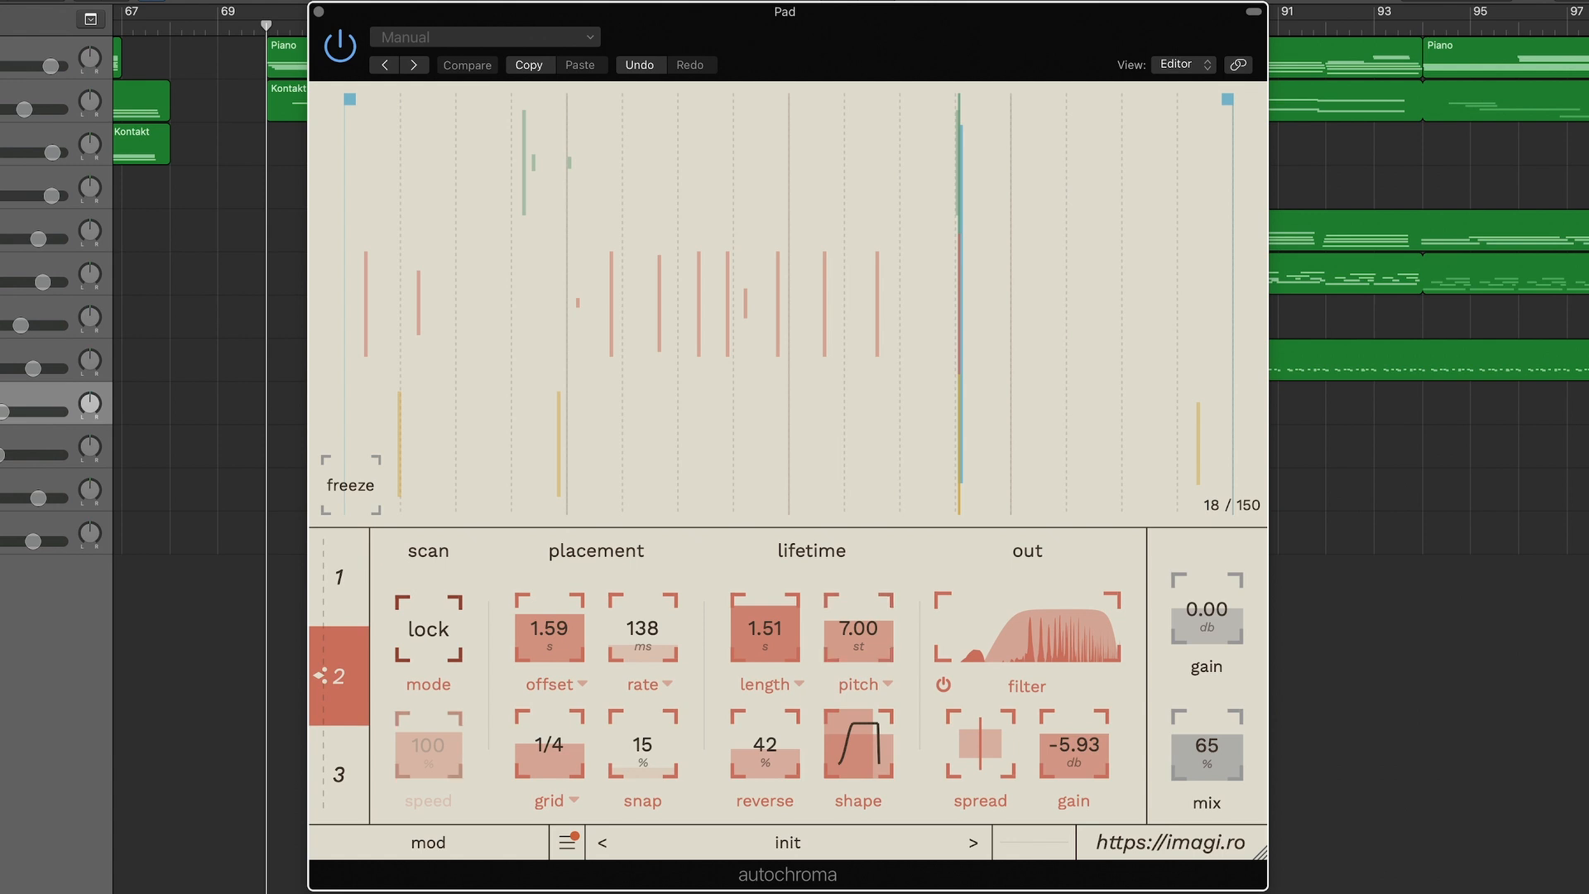
click(332, 771)
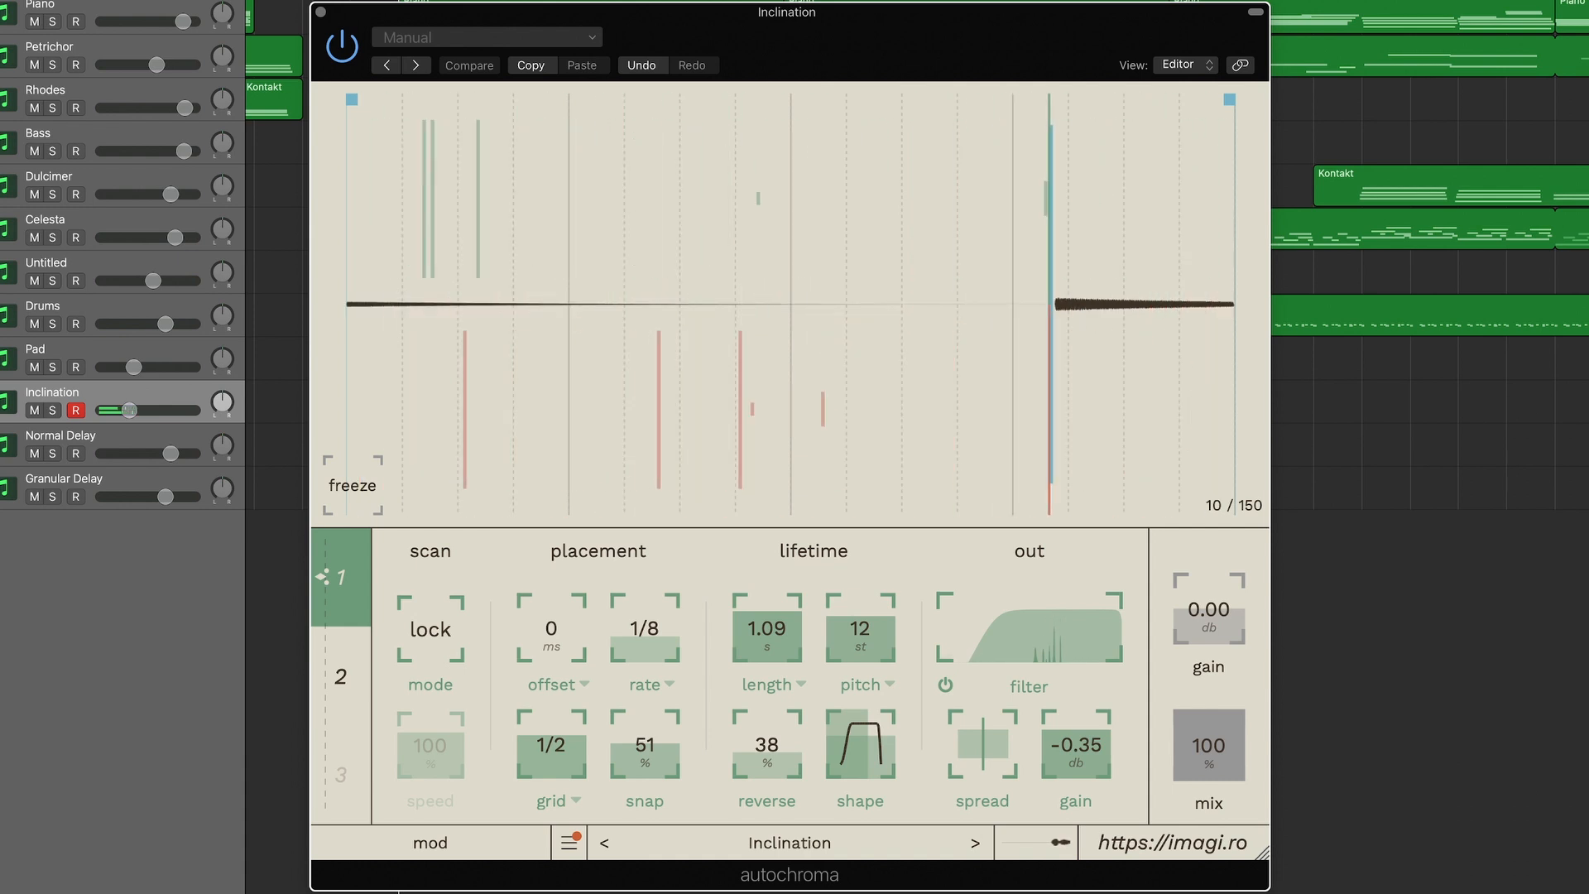
click(335, 676)
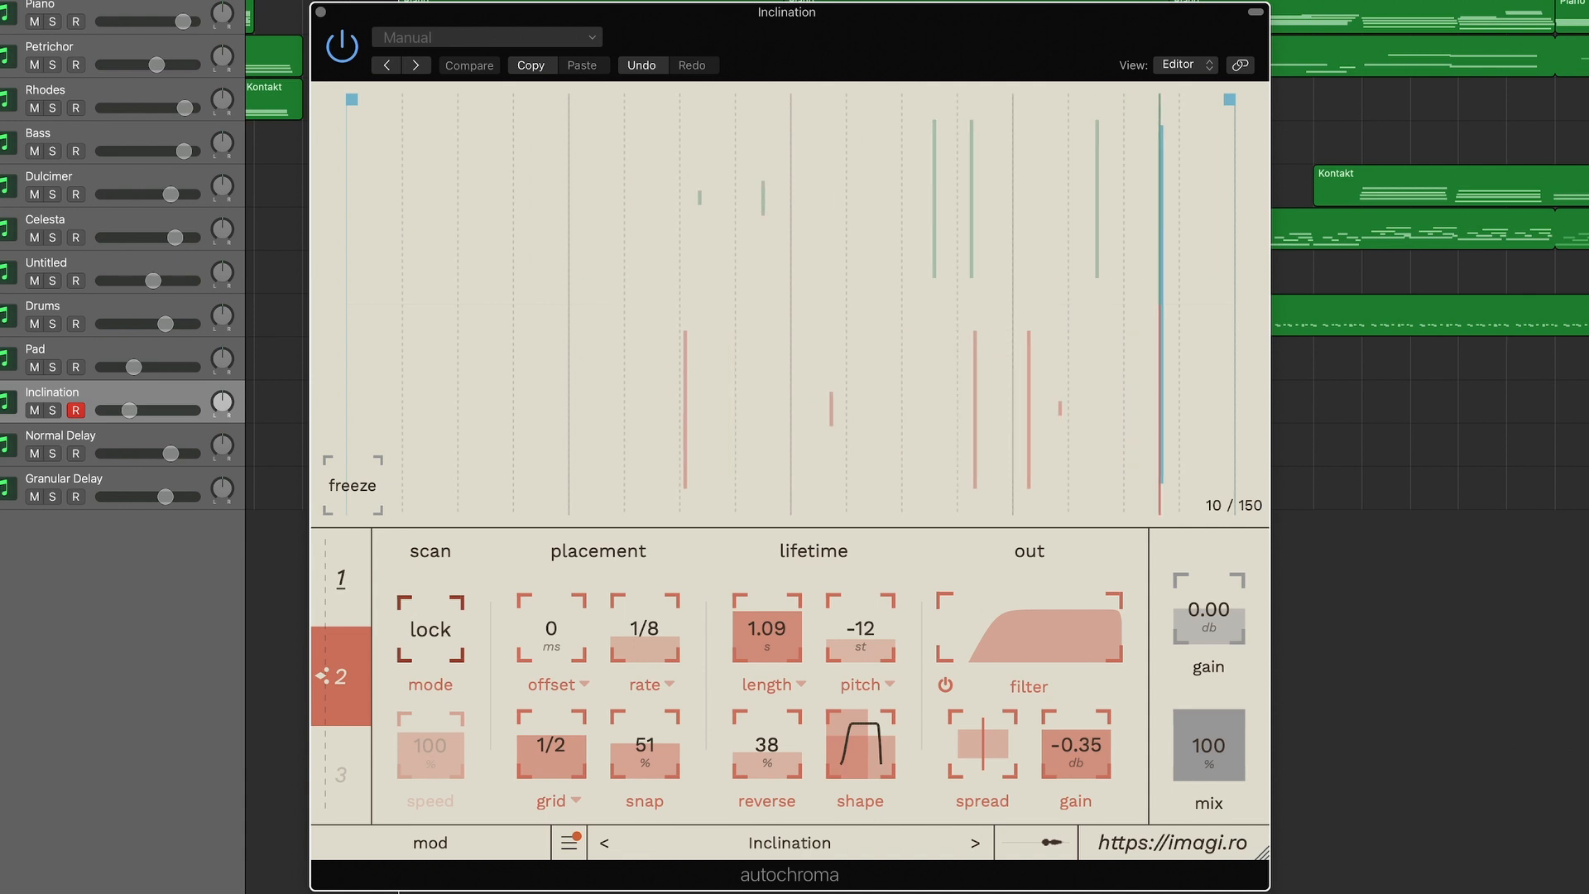
Step: View the first grain stream of the Inclination preset
click(340, 578)
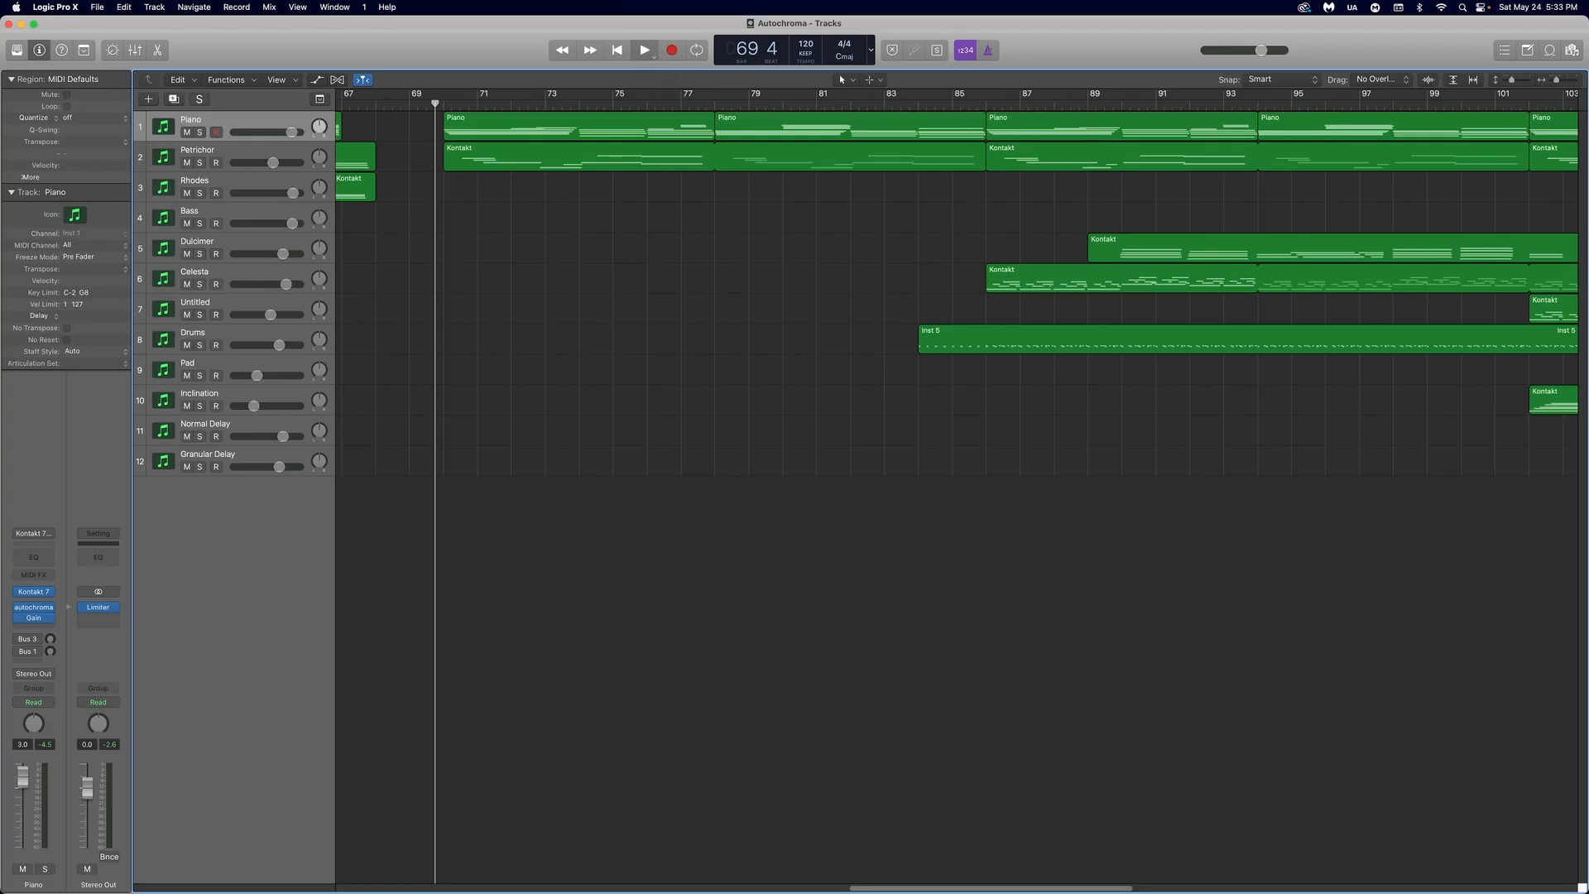
Step: Play the song from bar 69, view the first grain stream of the Limerence preset on Petrichor during playback, and stop the transport
key(space)
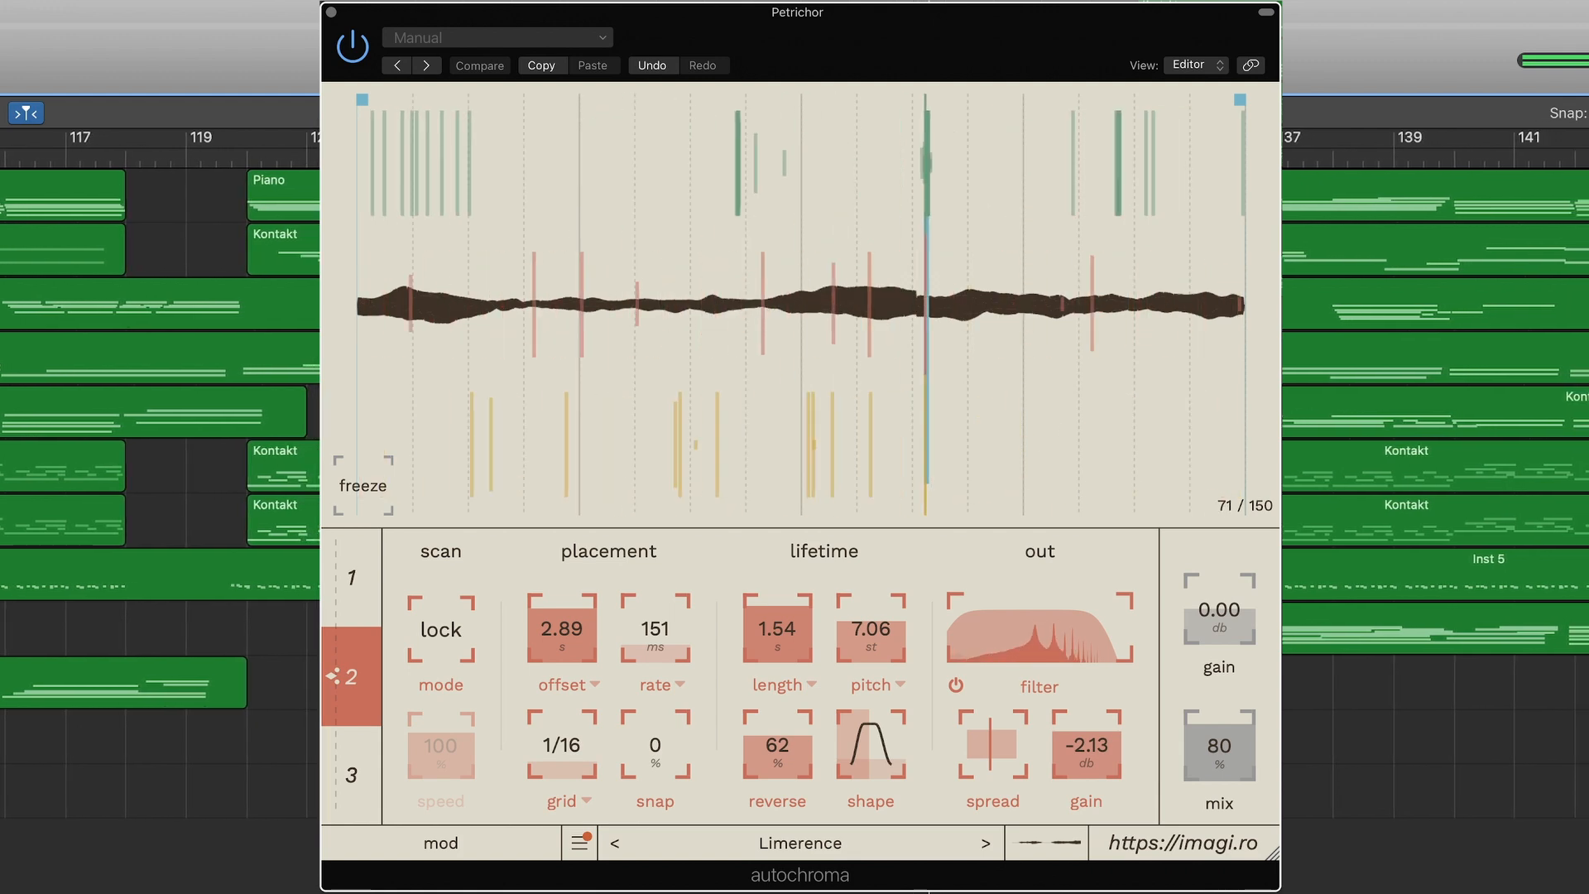
click(352, 578)
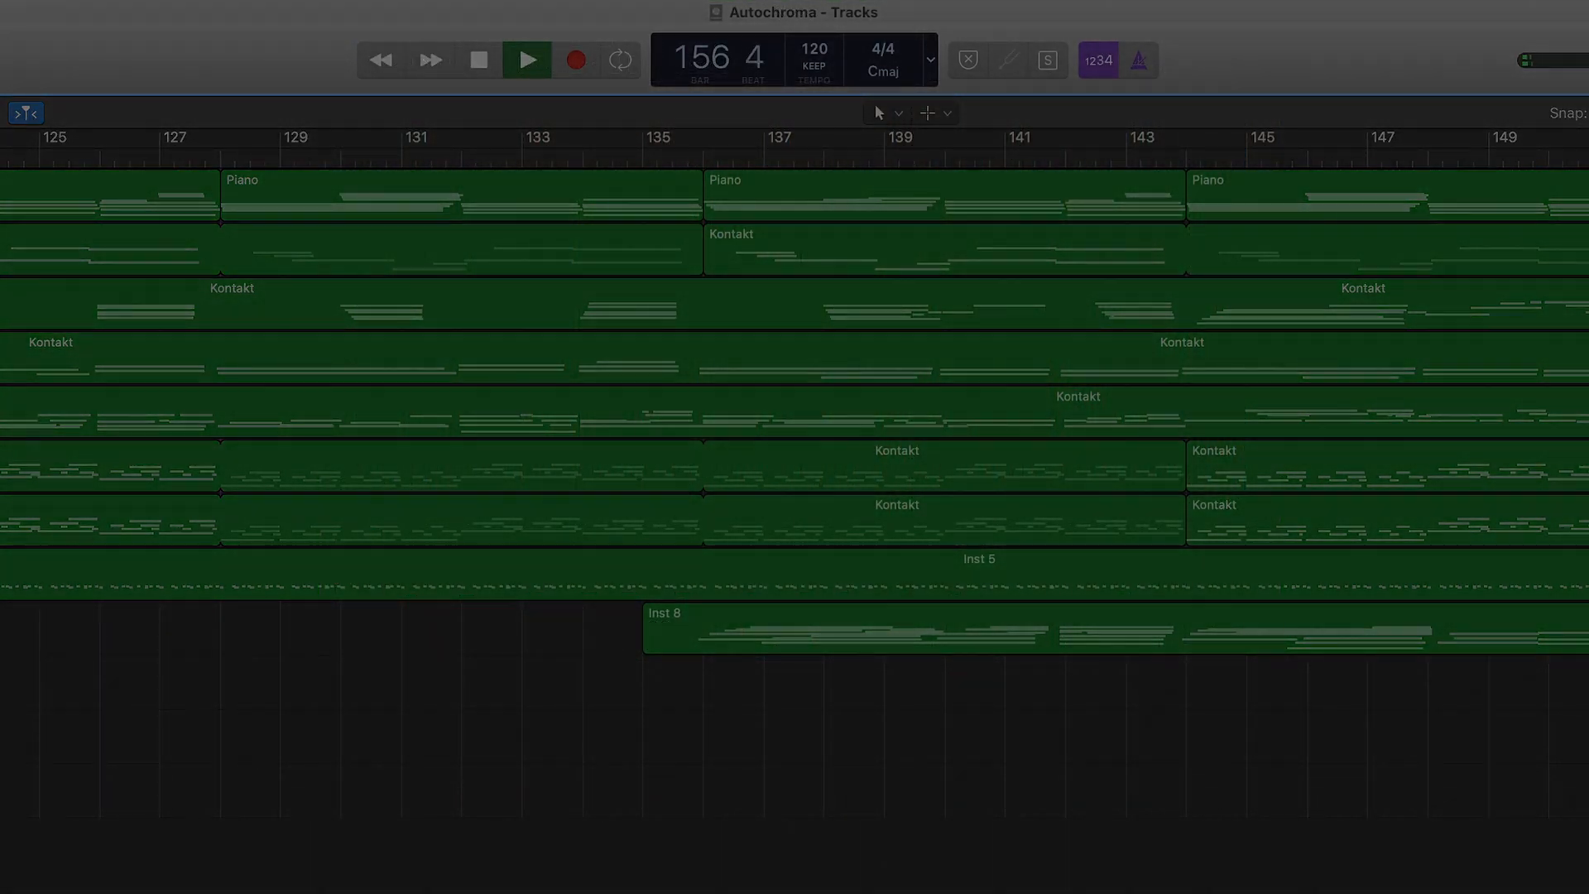
key(space)
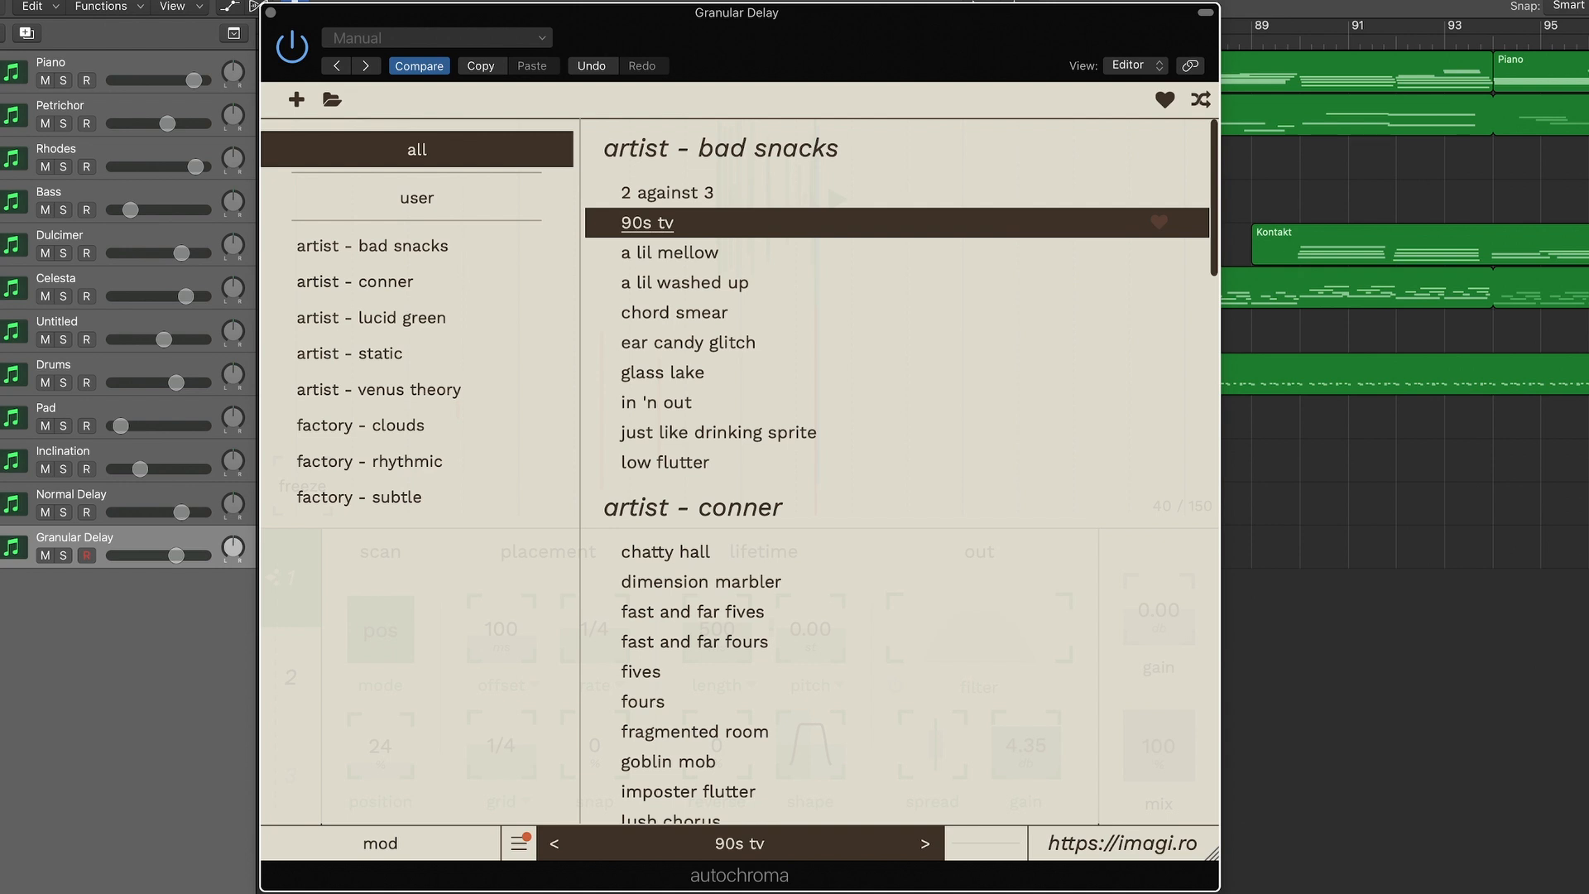
Step: On the Granular Delay track, load the artist - bad snacks presets one by one from a lil mellow to low flutter, and browse the artist - conner presets
click(670, 253)
click(685, 283)
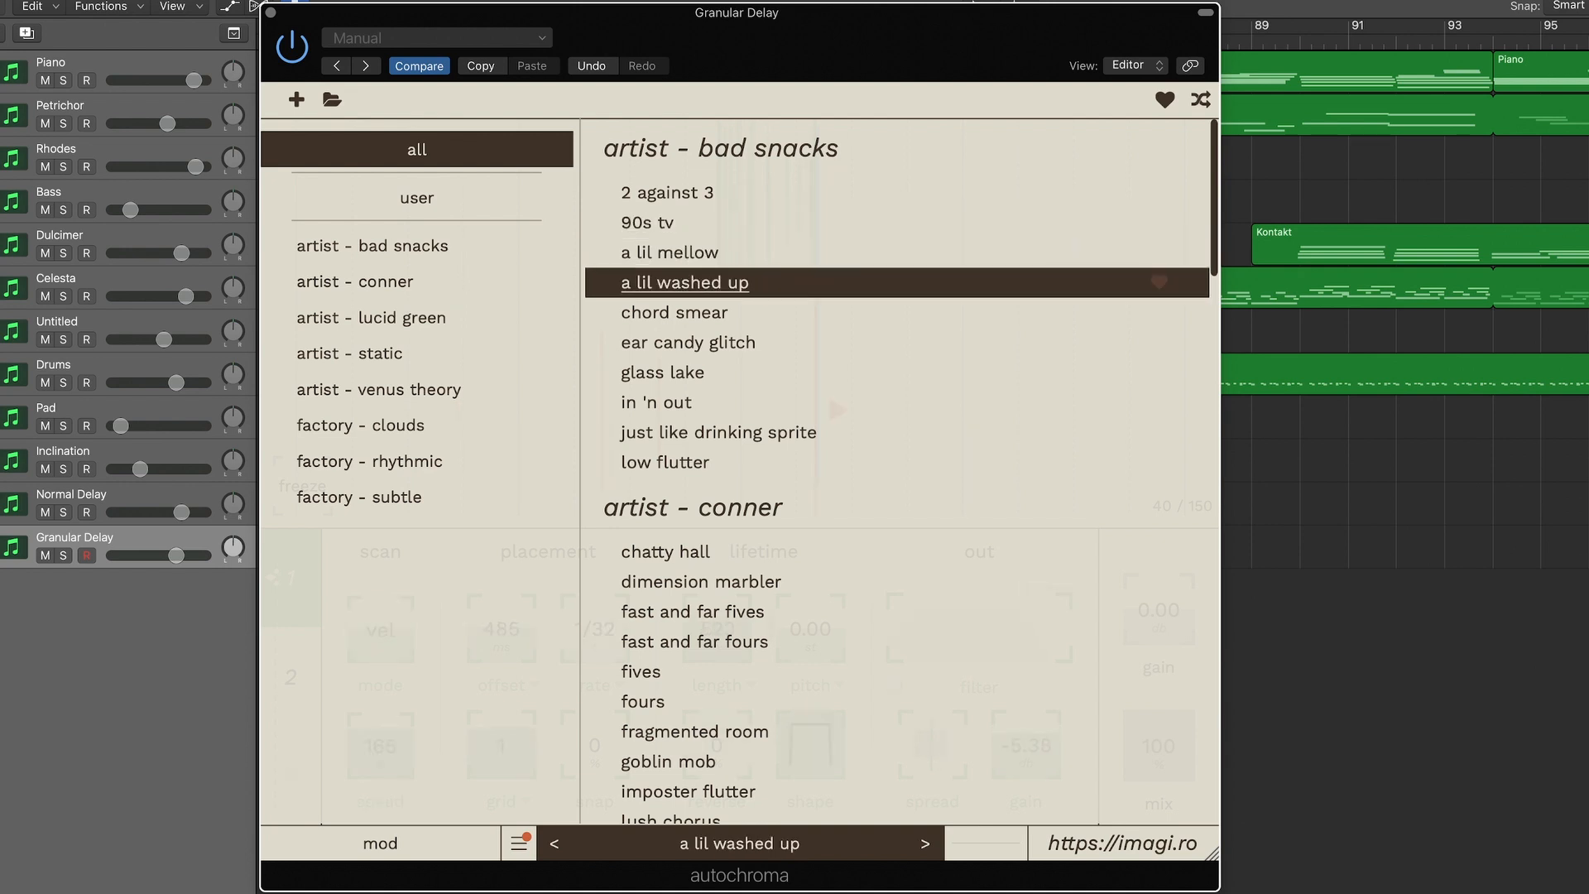
click(674, 312)
click(688, 342)
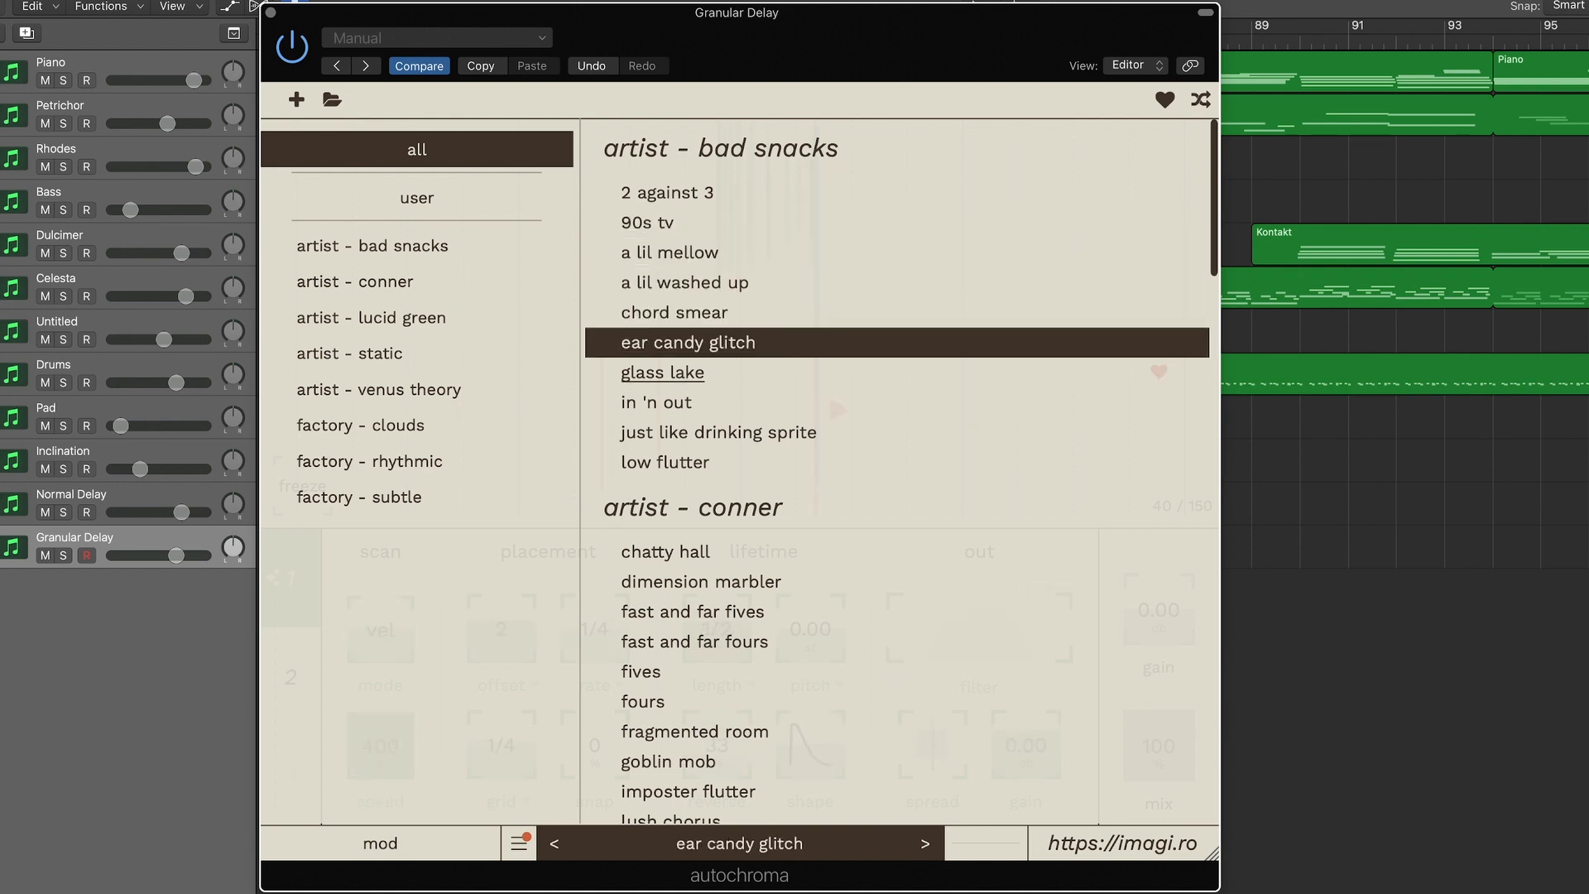
click(662, 372)
click(656, 403)
click(718, 432)
click(665, 462)
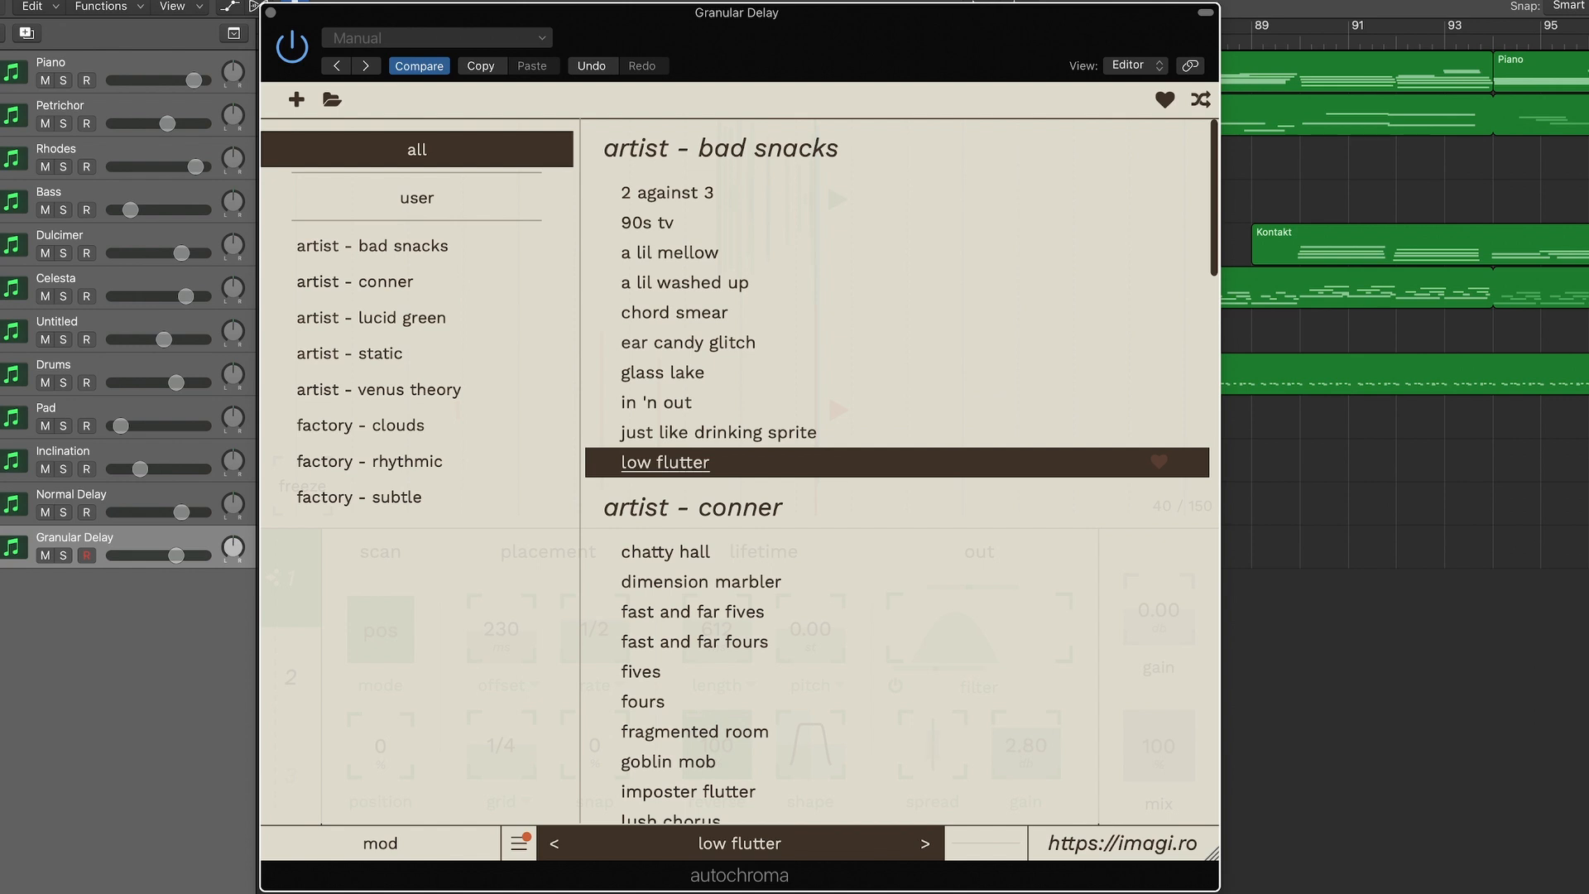
scroll(666, 451, down, 3)
scroll(702, 438, down, 2)
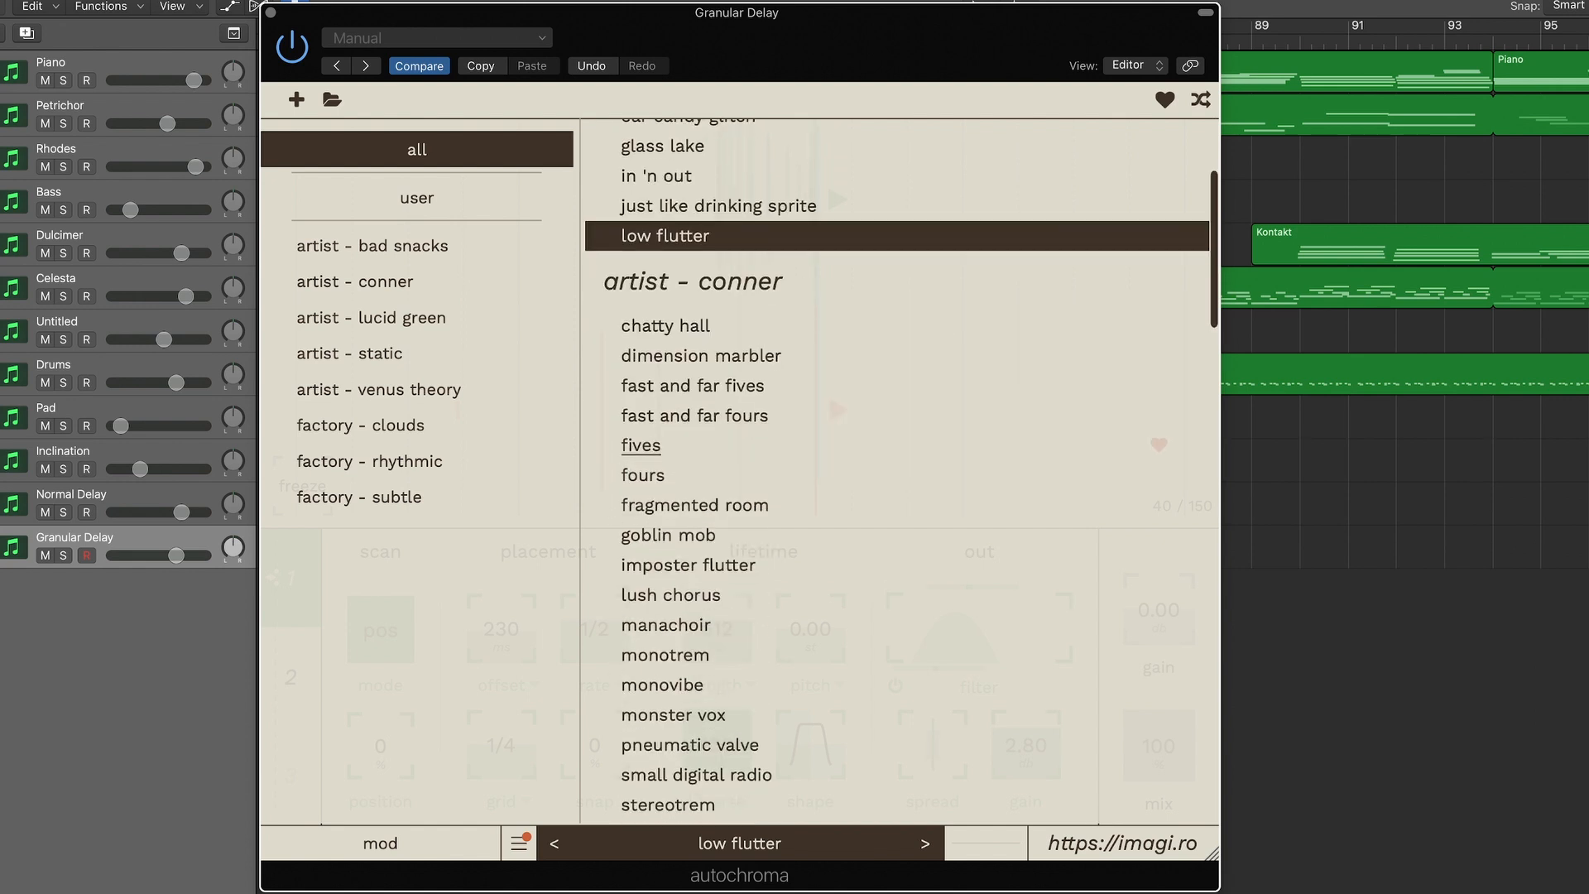